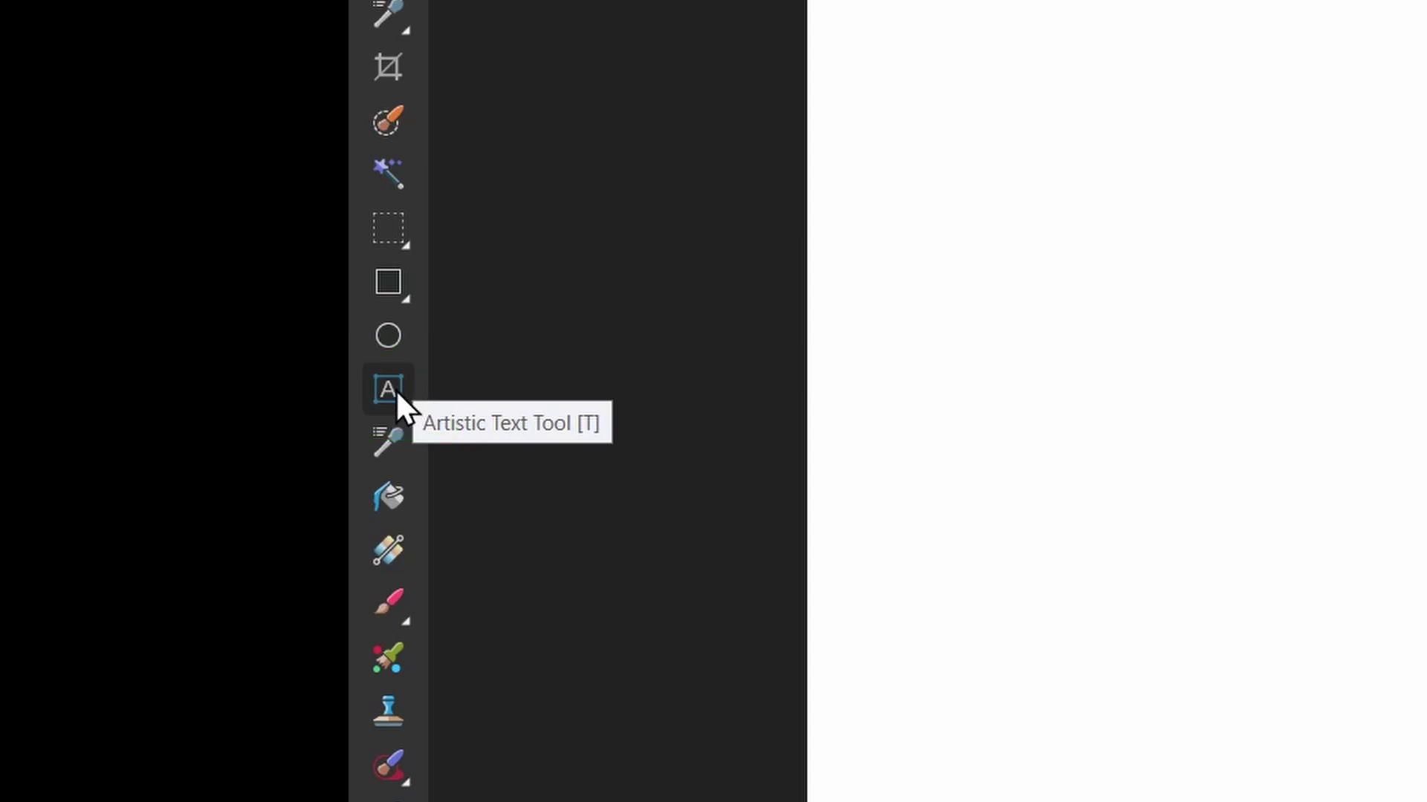
- Draw a large frame text box on the canvas with the Frame Text Tool and type 'Restaurant' in it
{"action": "left_click", "coordinate": [395, 389]}
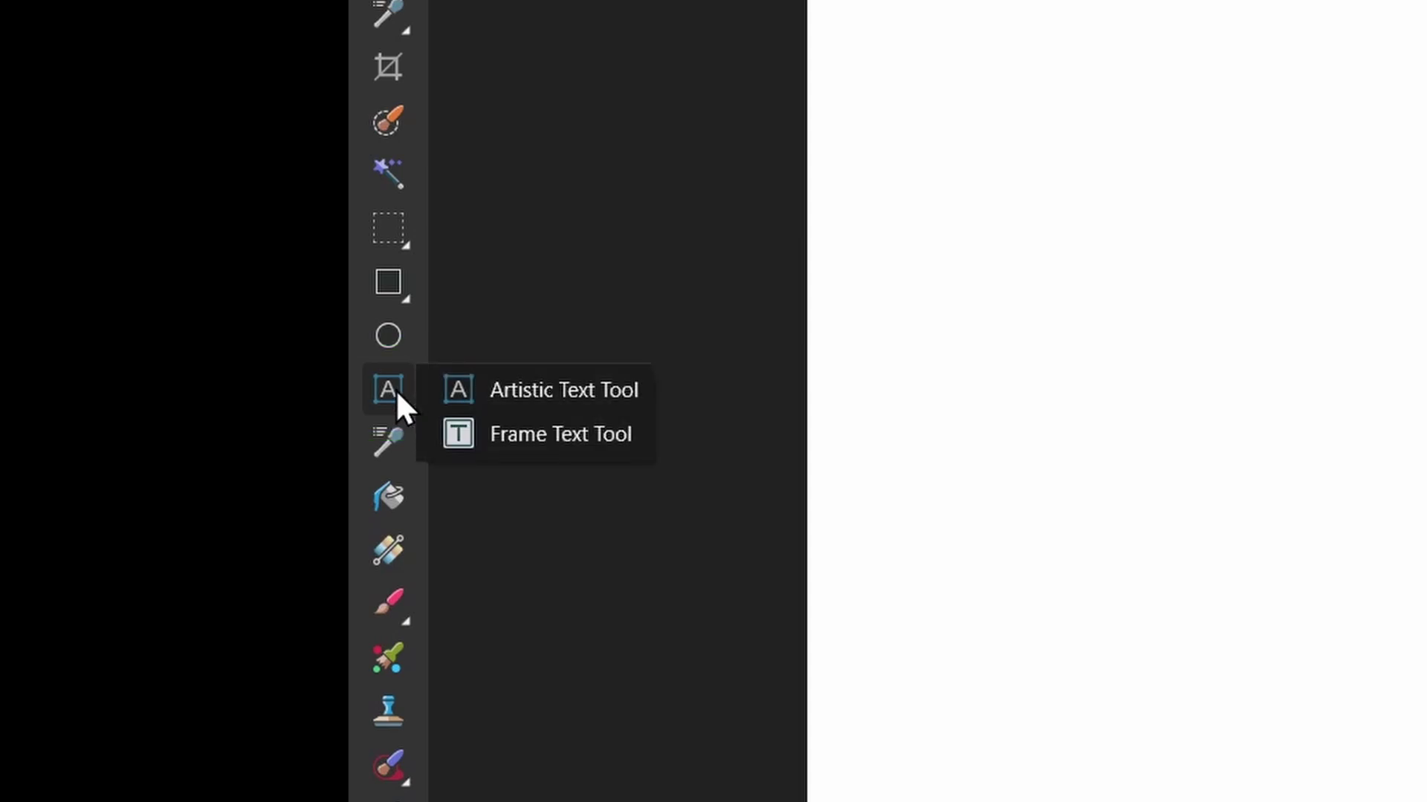
{"action": "left_click", "coordinate": [557, 435]}
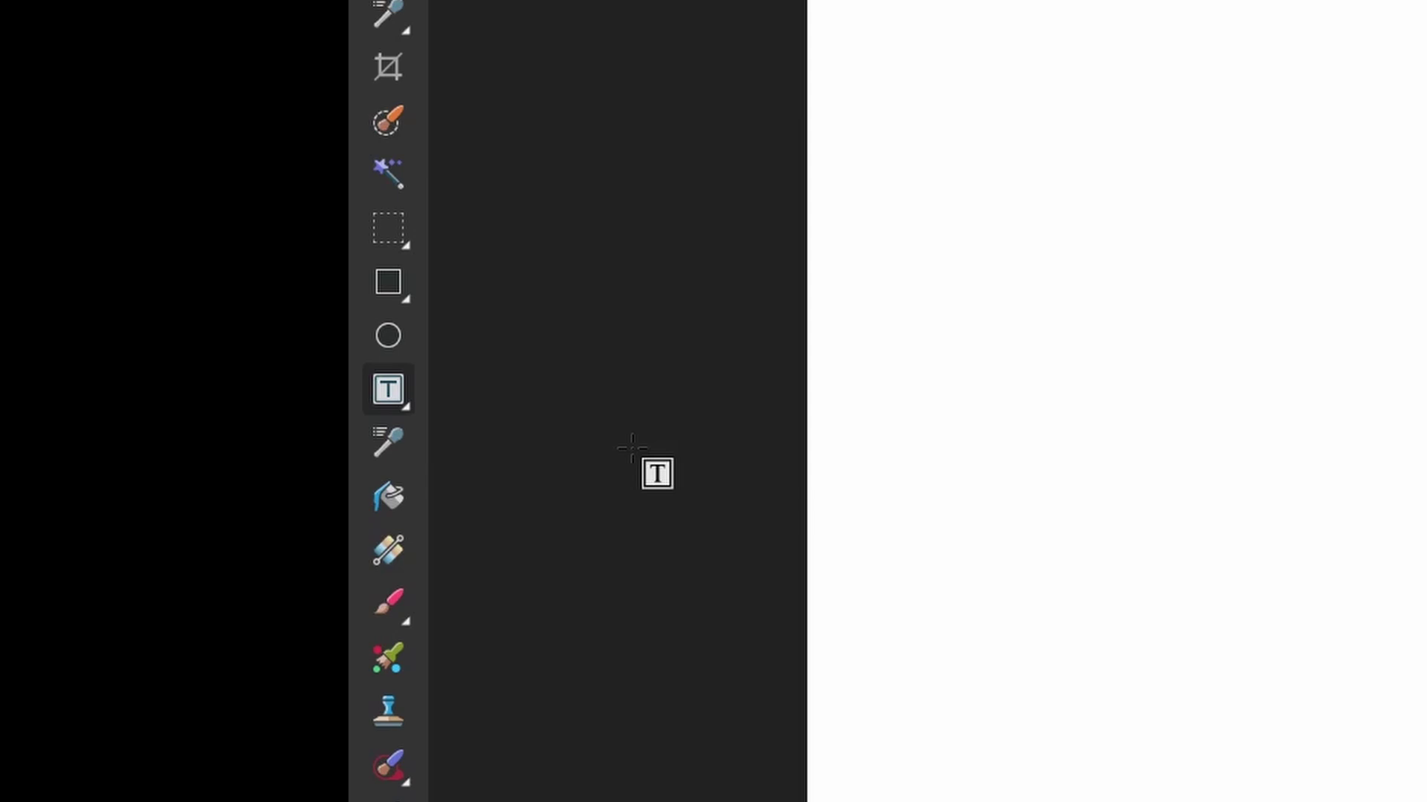
{"action": "left_click_drag", "start_coordinate": [1155, 125], "coordinate": [1169, 134]}
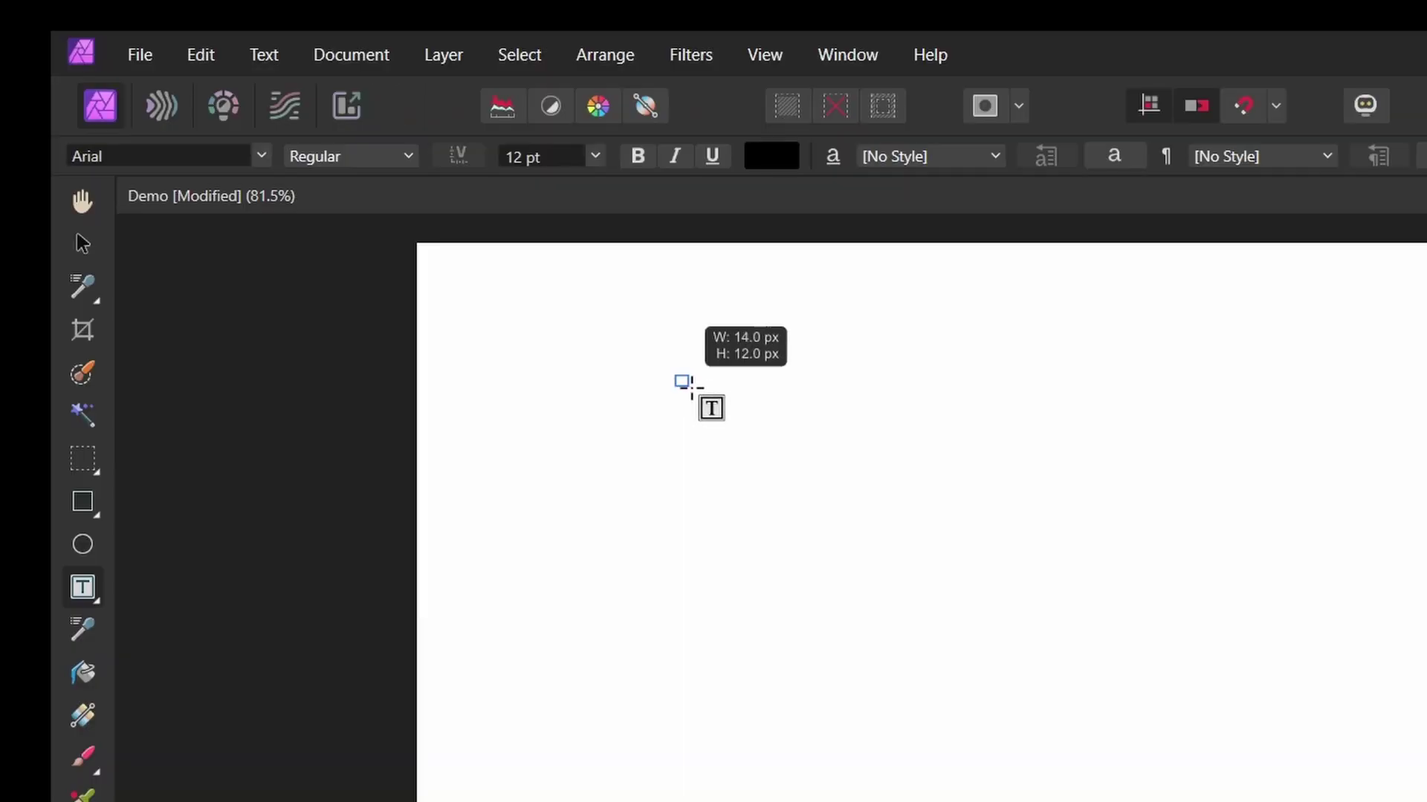
{"action": "left_click_drag", "start_coordinate": [691, 387], "coordinate": [1039, 610]}
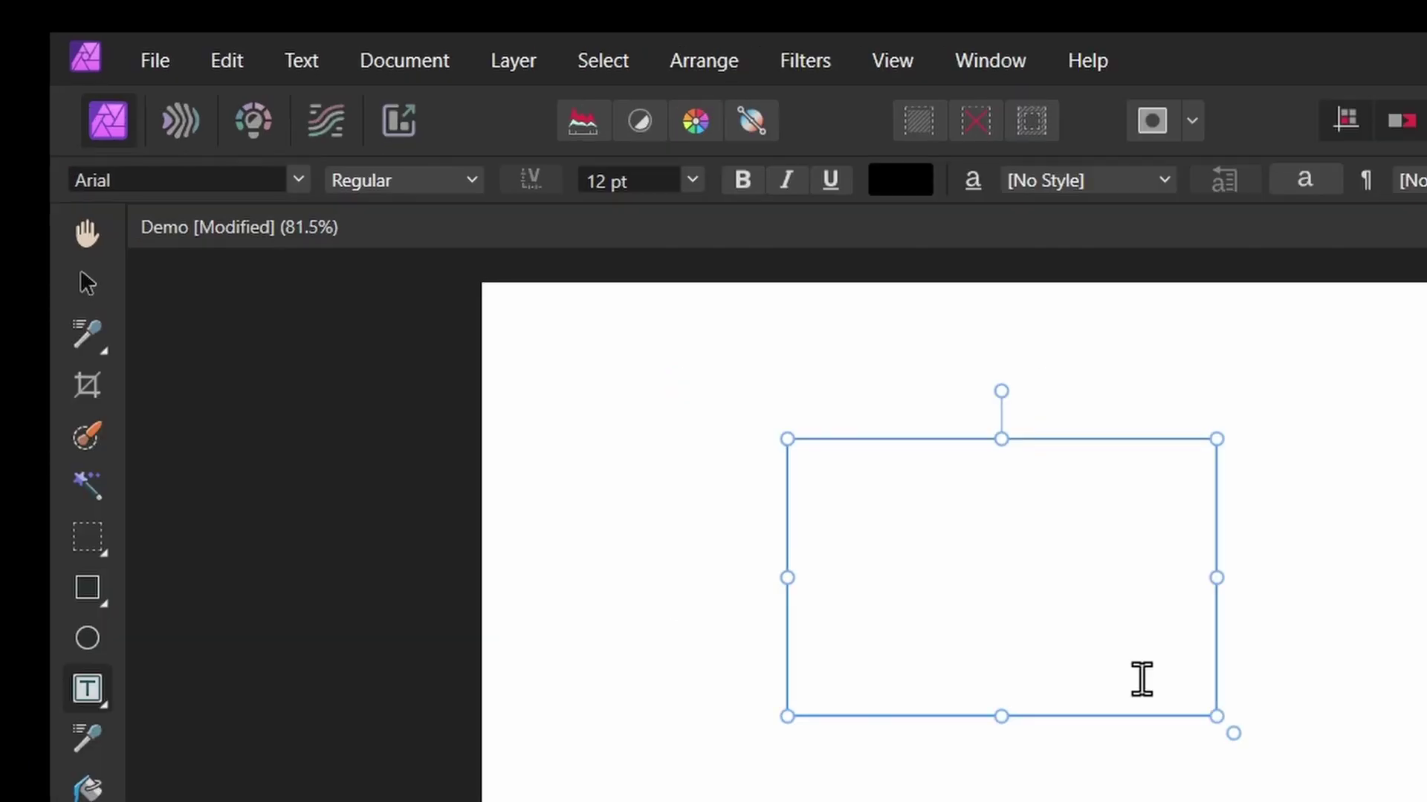
{"action": "type", "text": "Resta"}
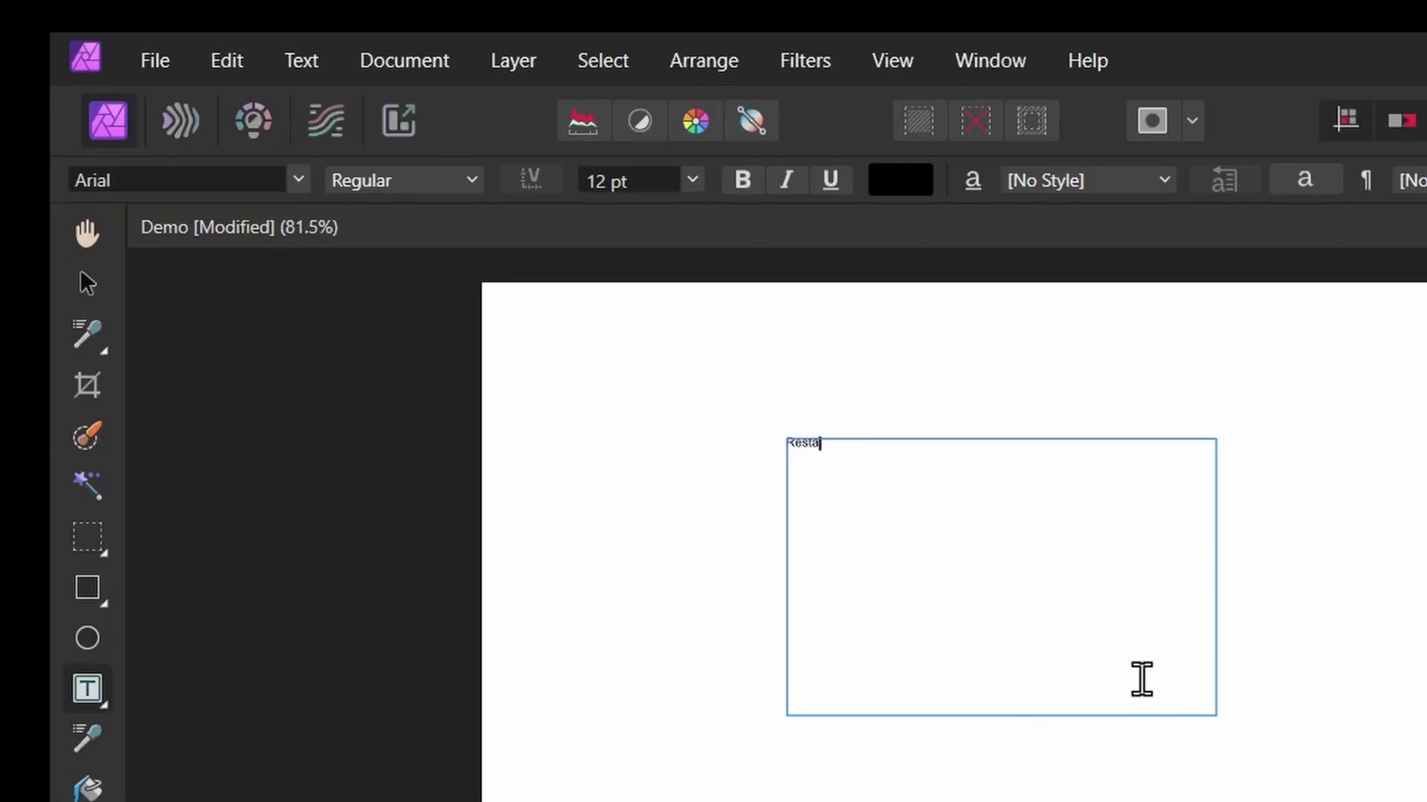
{"action": "type", "text": "urant"}
{"action": "key", "text": "Escape"}
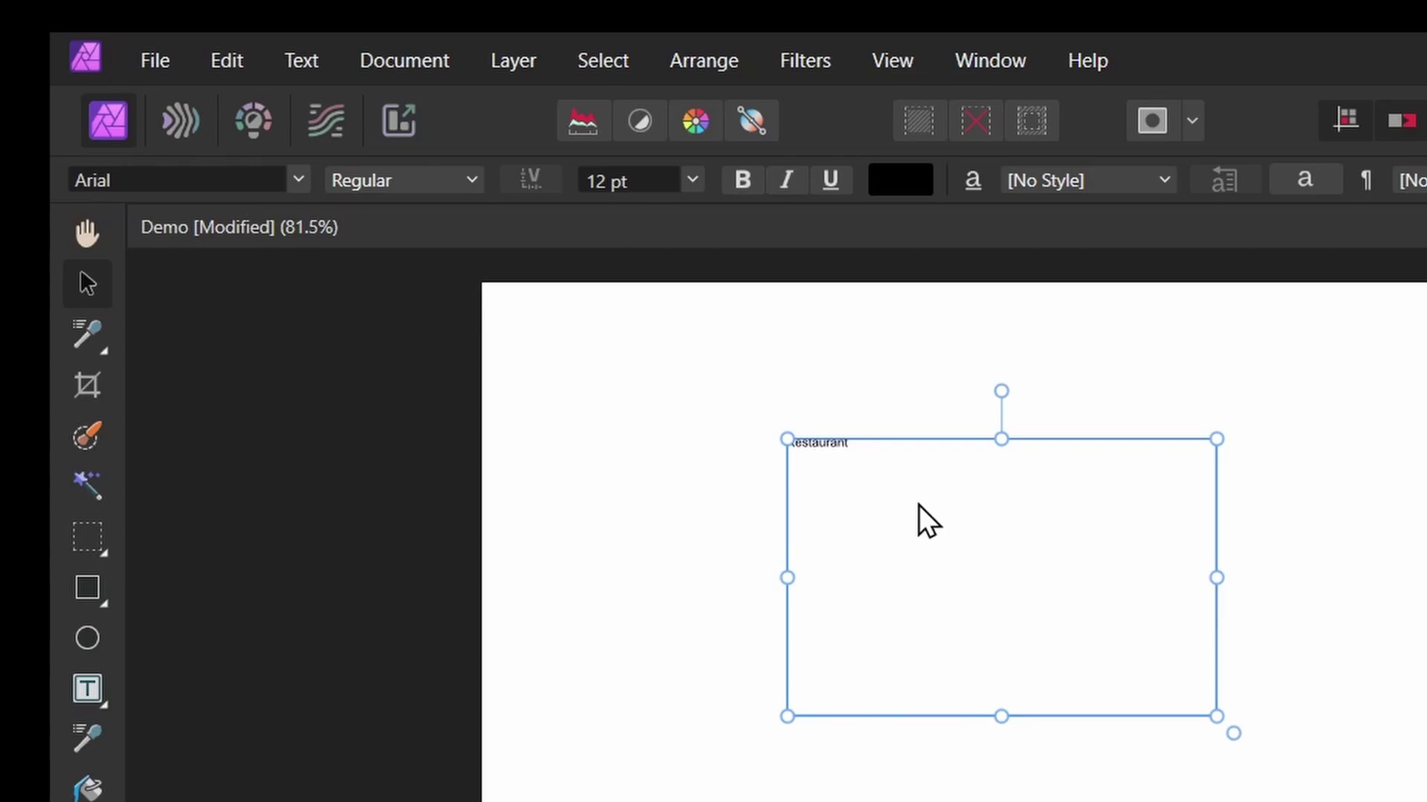
- Set Restaurant to 72 pt and drag the frame's bottom down until every stacked letter shows
{"action": "left_click", "coordinate": [692, 179]}
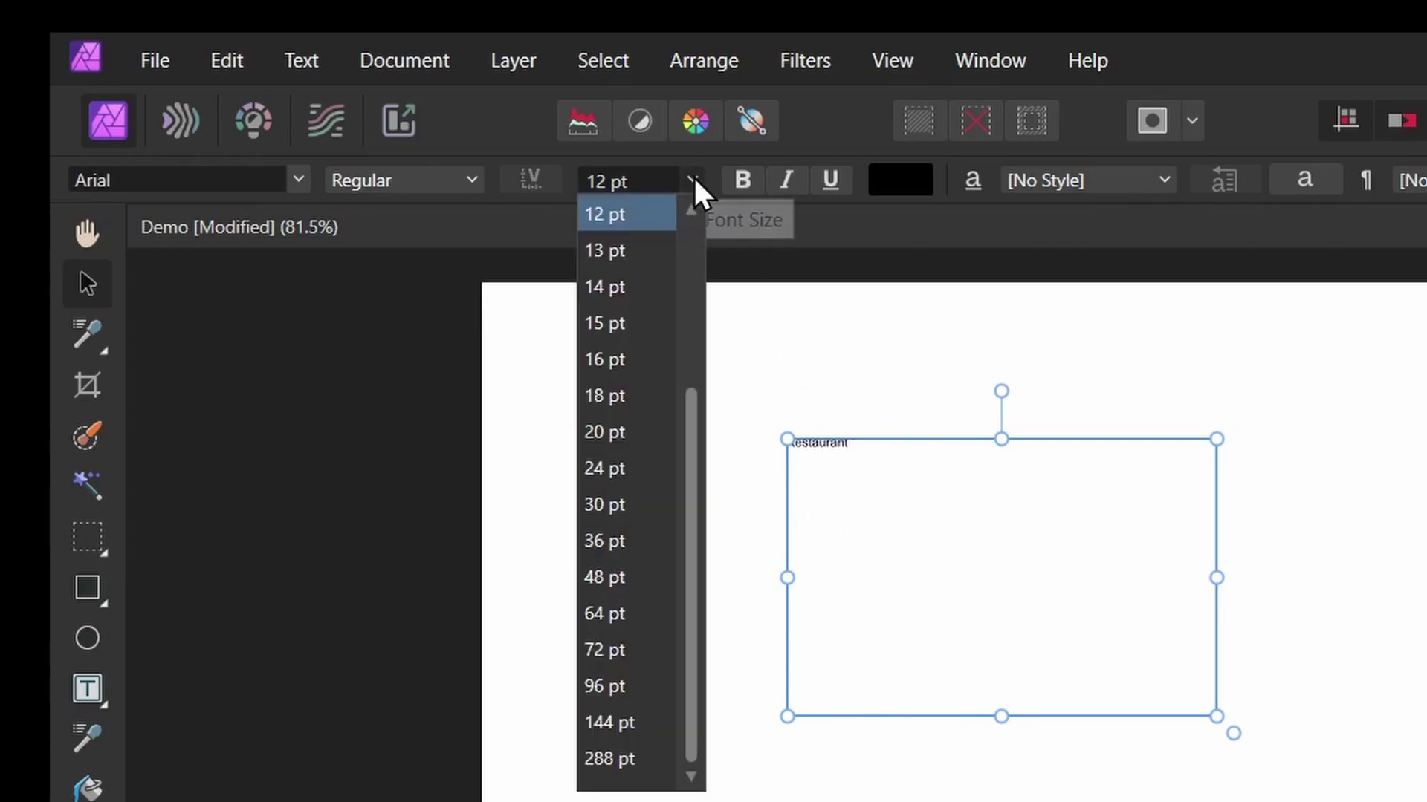
{"action": "left_click", "coordinate": [641, 639]}
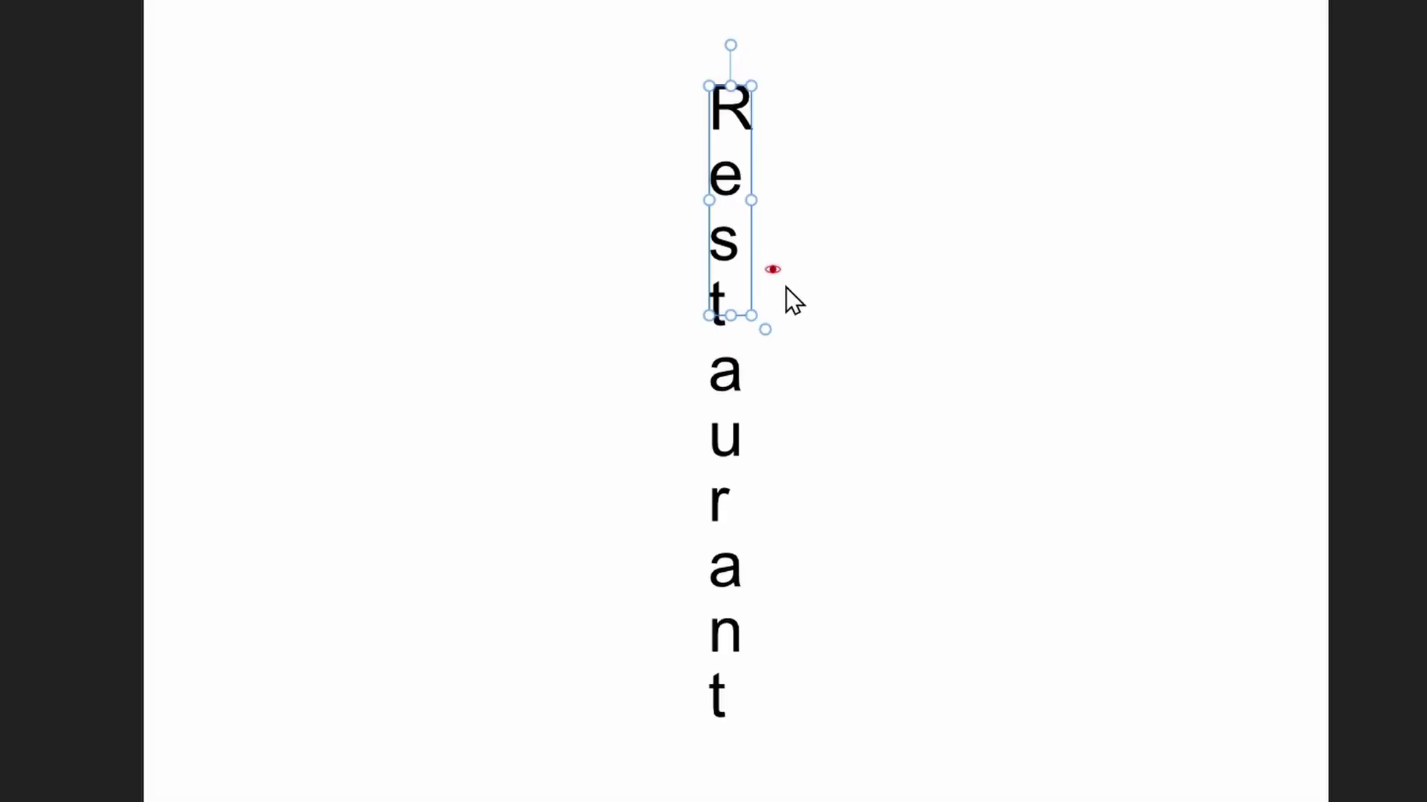
{"action": "left_click", "coordinate": [773, 270]}
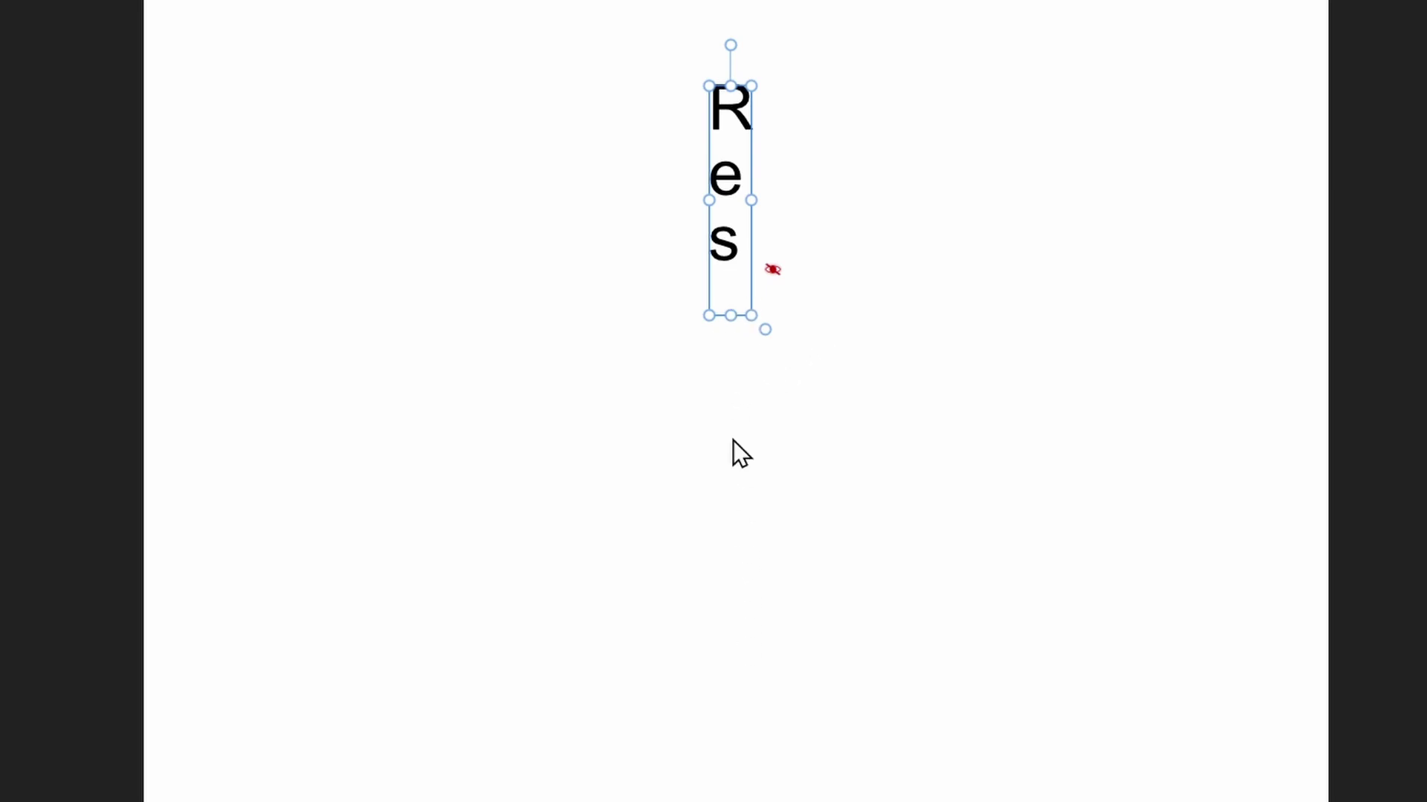
{"action": "left_click", "coordinate": [772, 269]}
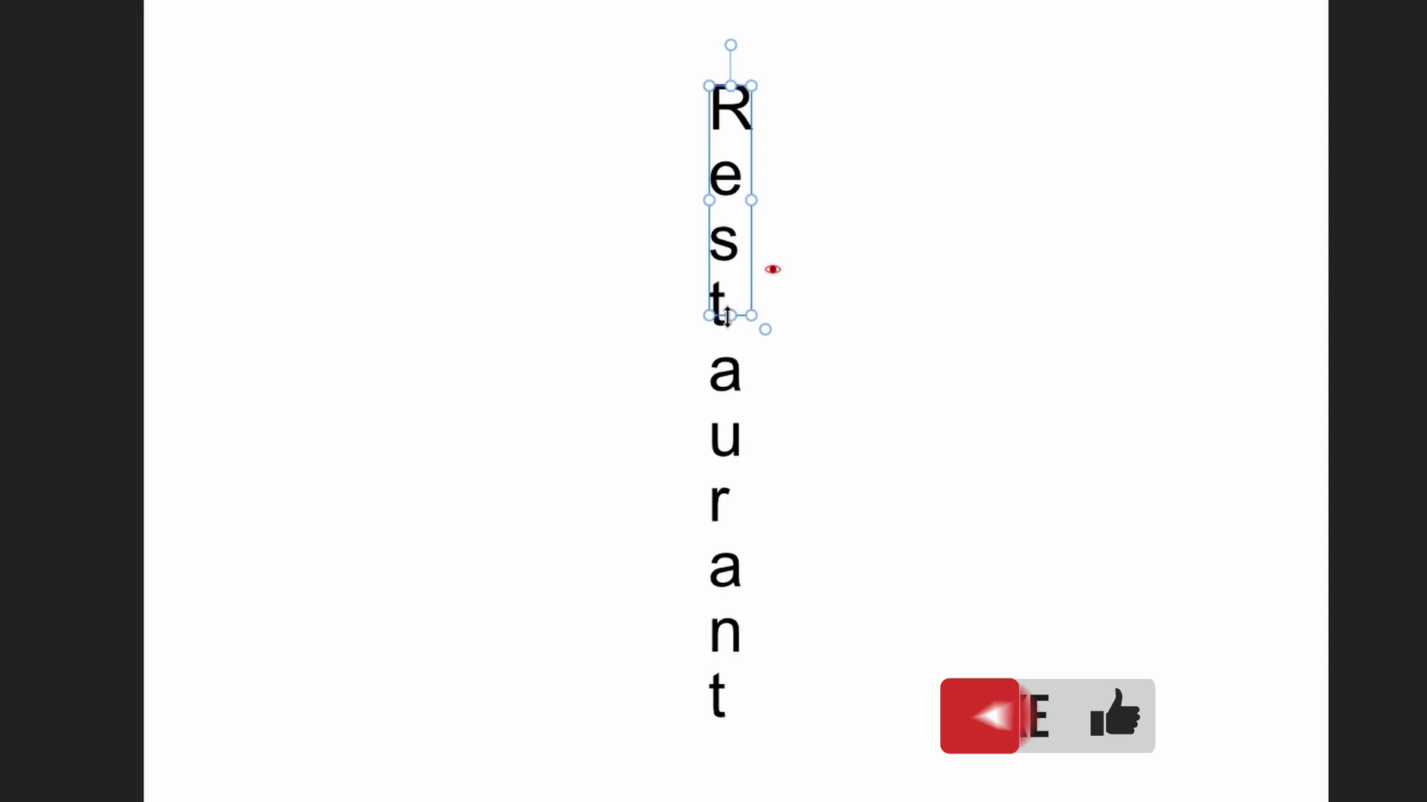
{"action": "left_click_drag", "start_coordinate": [732, 316], "coordinate": [765, 740]}
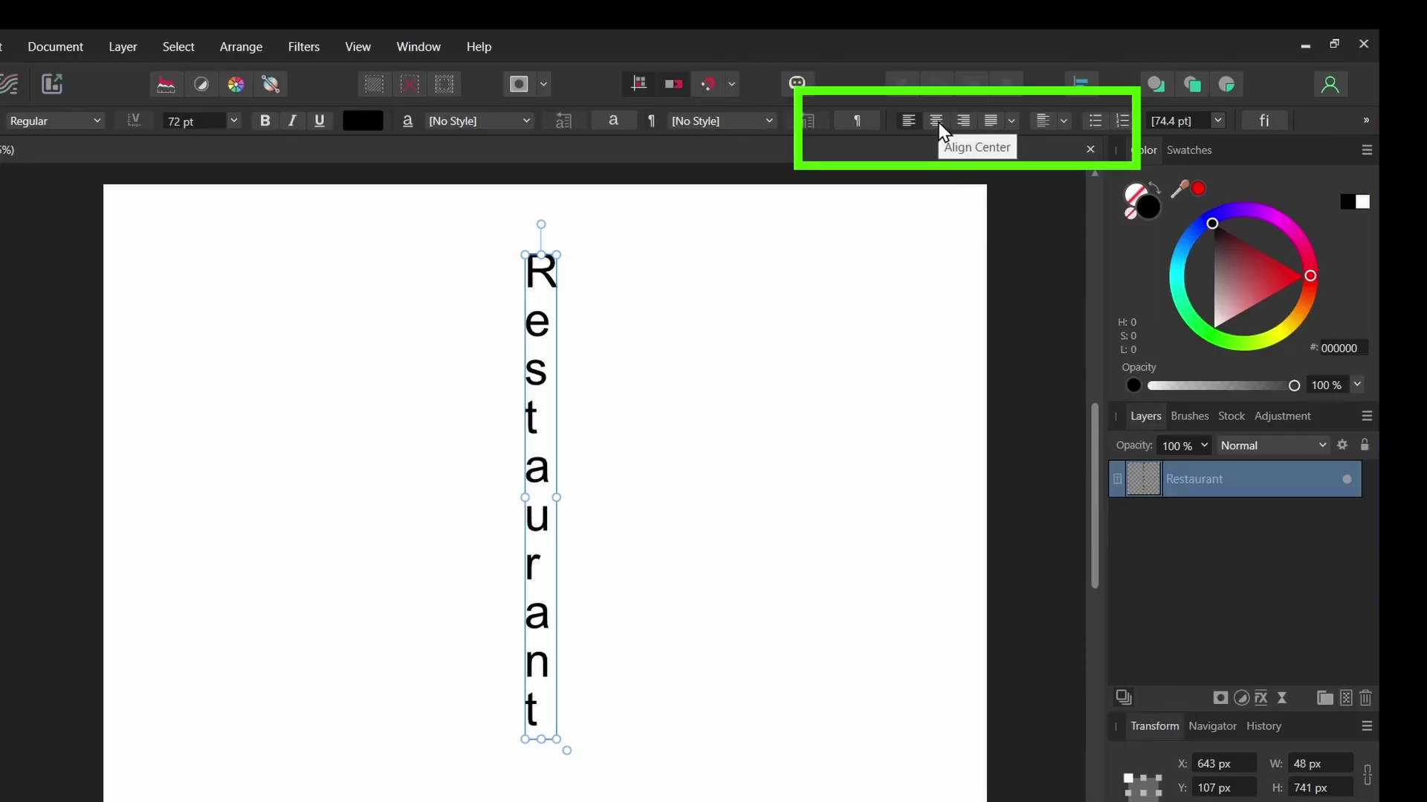
- Centre-align the letters, switch the font to Bangers, and nudge the frame slightly narrower
{"action": "left_click", "coordinate": [938, 124]}
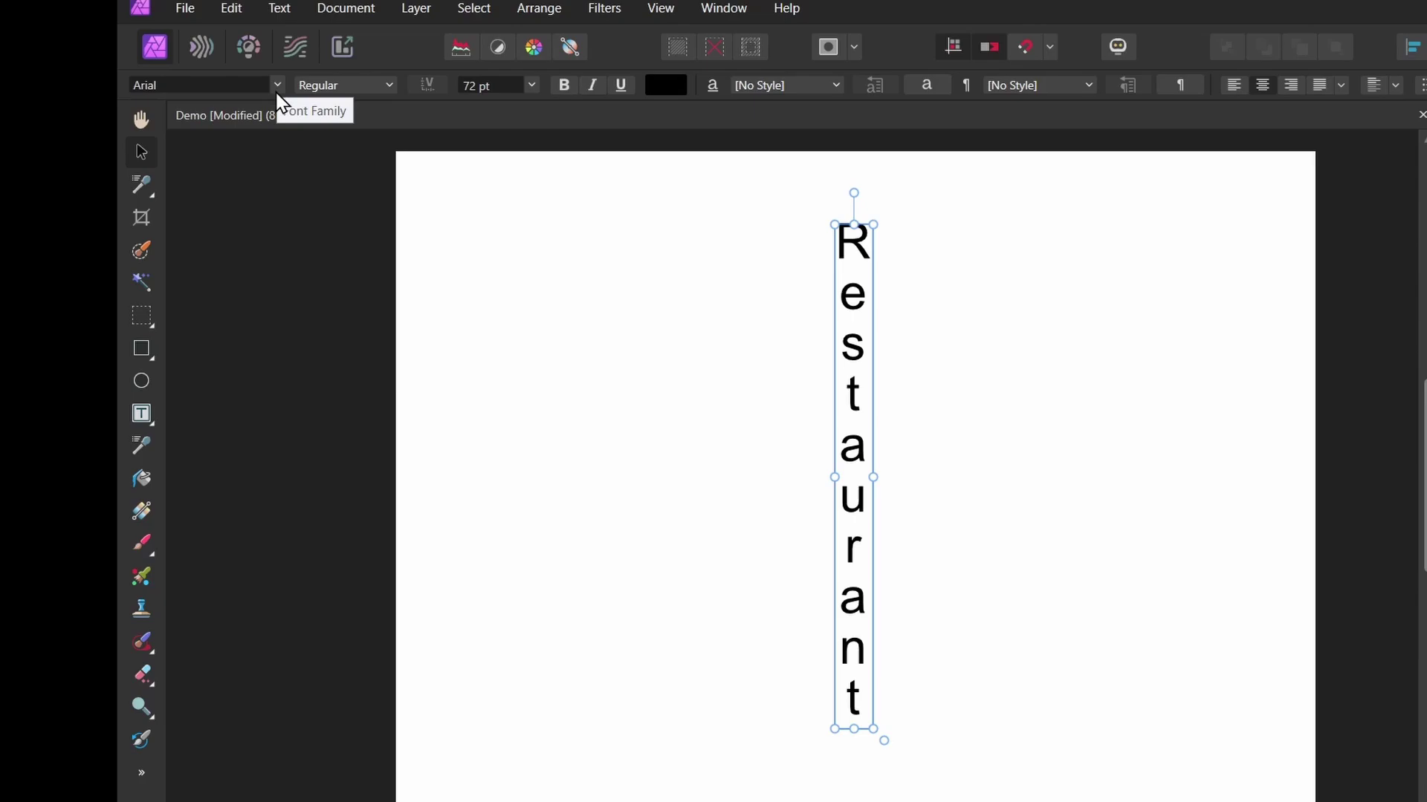
{"action": "left_click", "coordinate": [277, 85]}
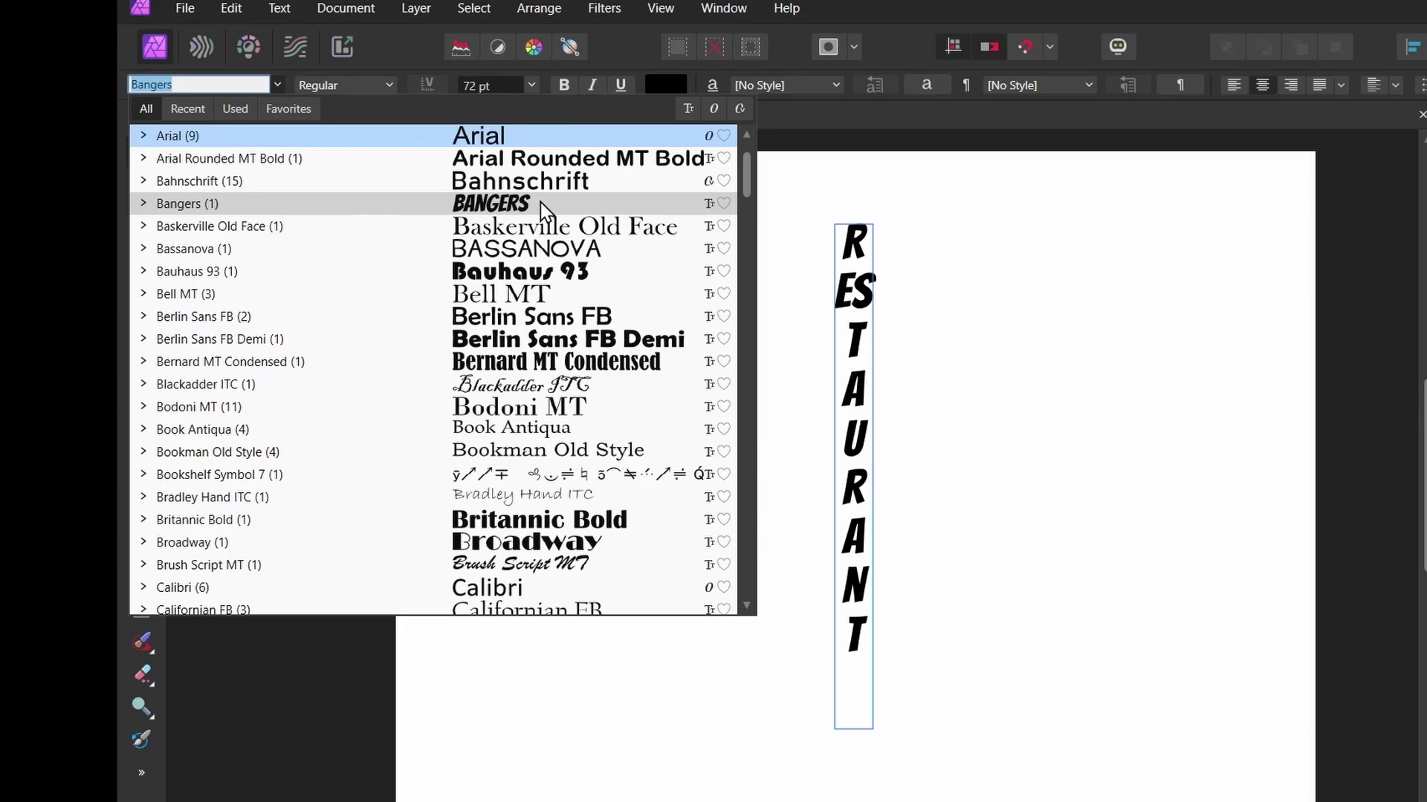
{"action": "left_click", "coordinate": [509, 212]}
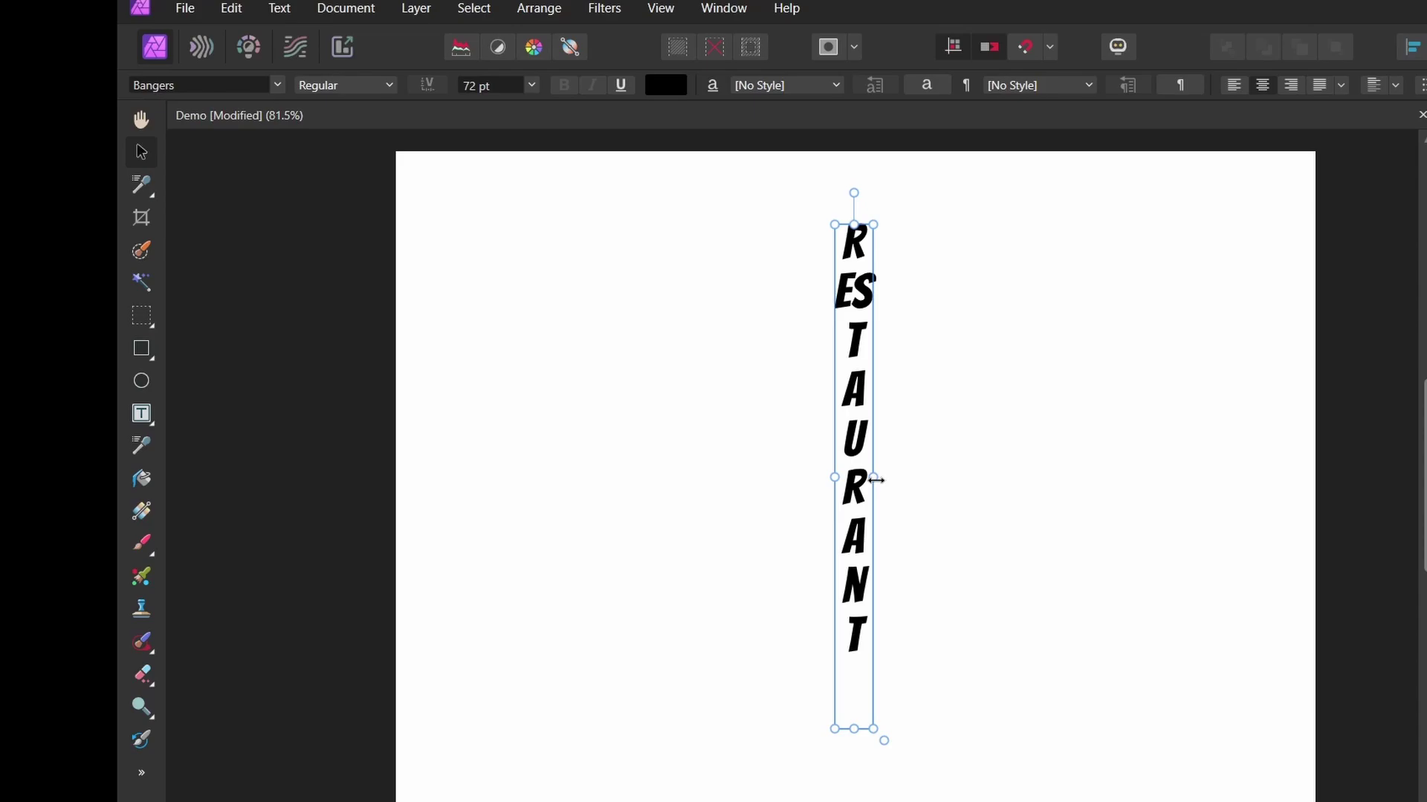
{"action": "left_click_drag", "start_coordinate": [875, 479], "coordinate": [871, 479]}
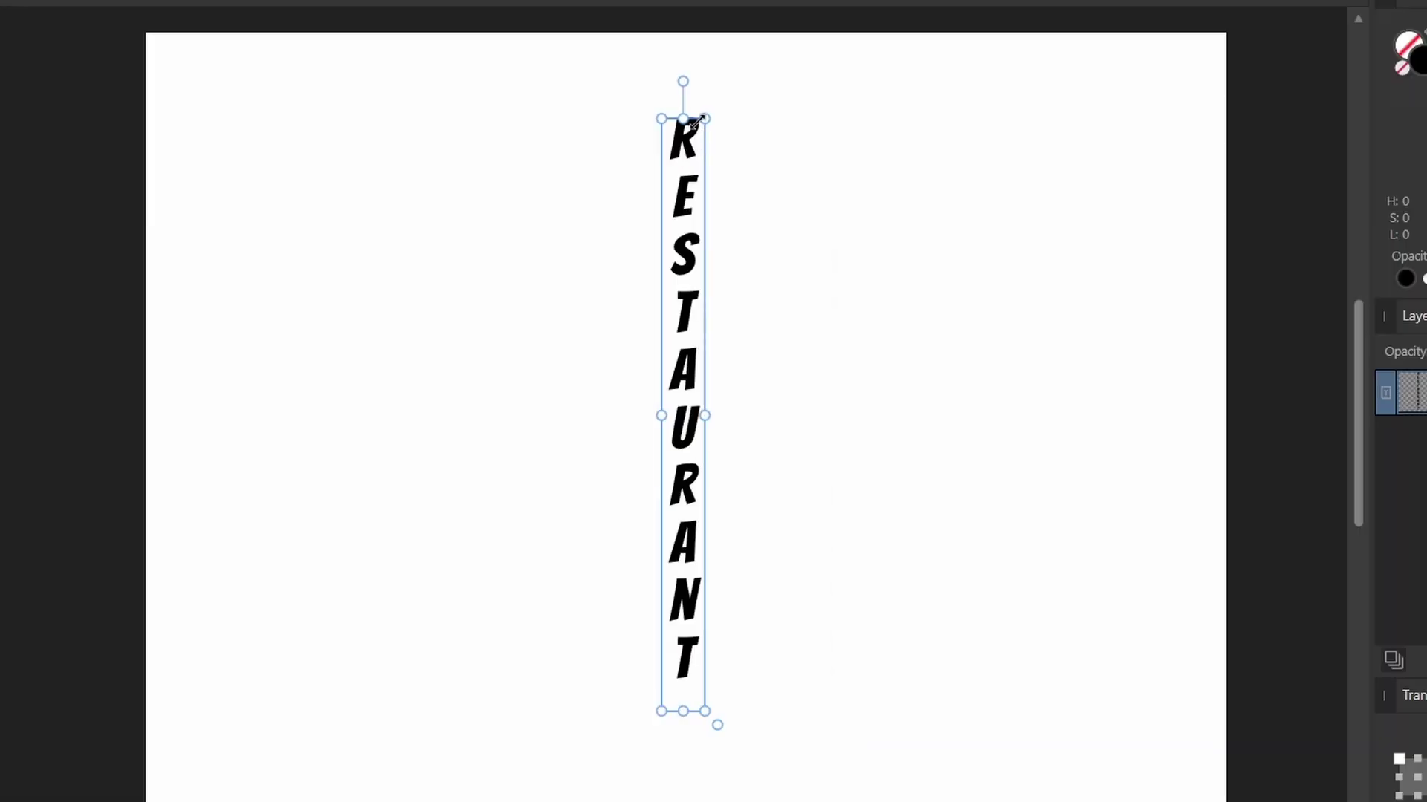
- Widen the frame to test reflow, then narrow it to one letter per line and shorten it
{"action": "left_click_drag", "start_coordinate": [872, 224], "coordinate": [934, 225]}
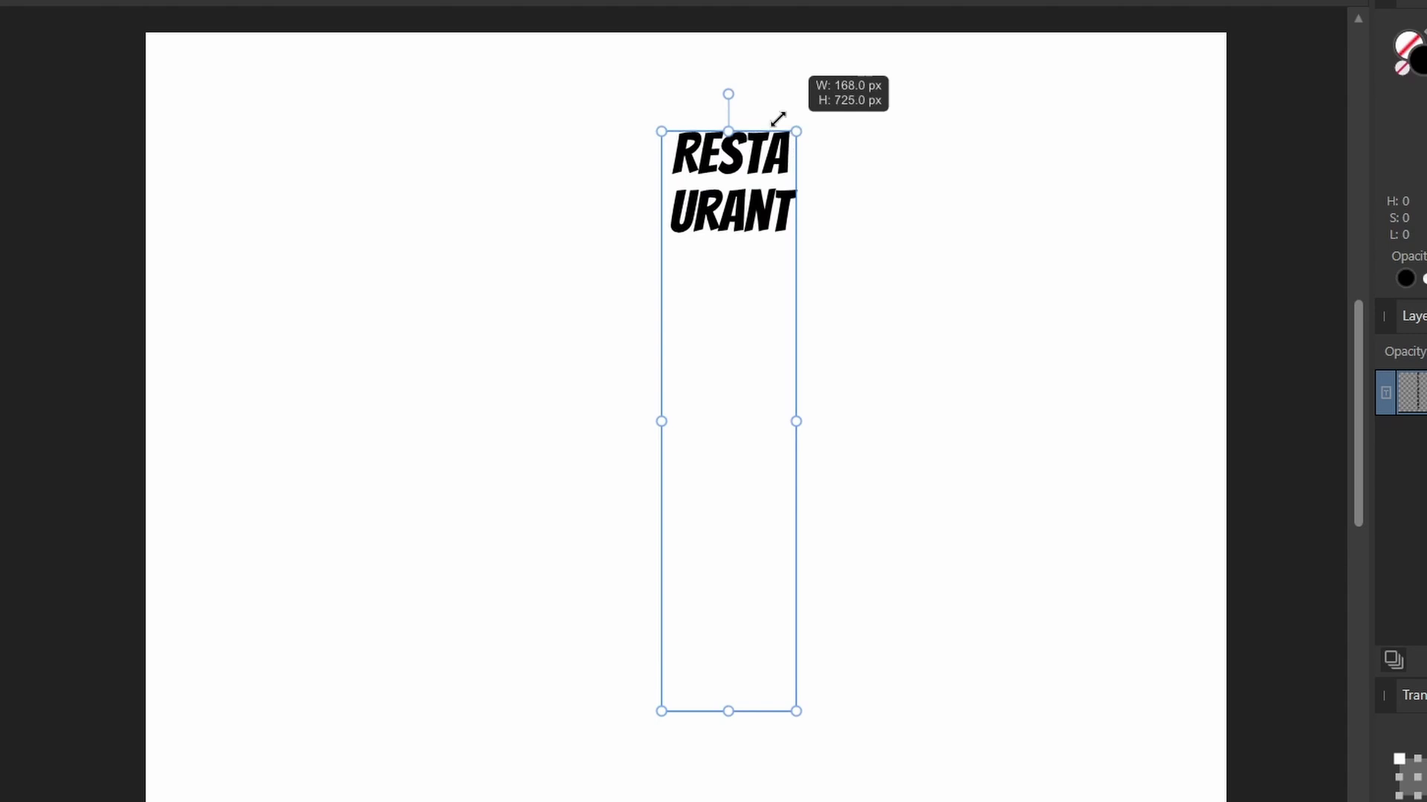
{"action": "left_click_drag", "start_coordinate": [777, 119], "coordinate": [685, 91]}
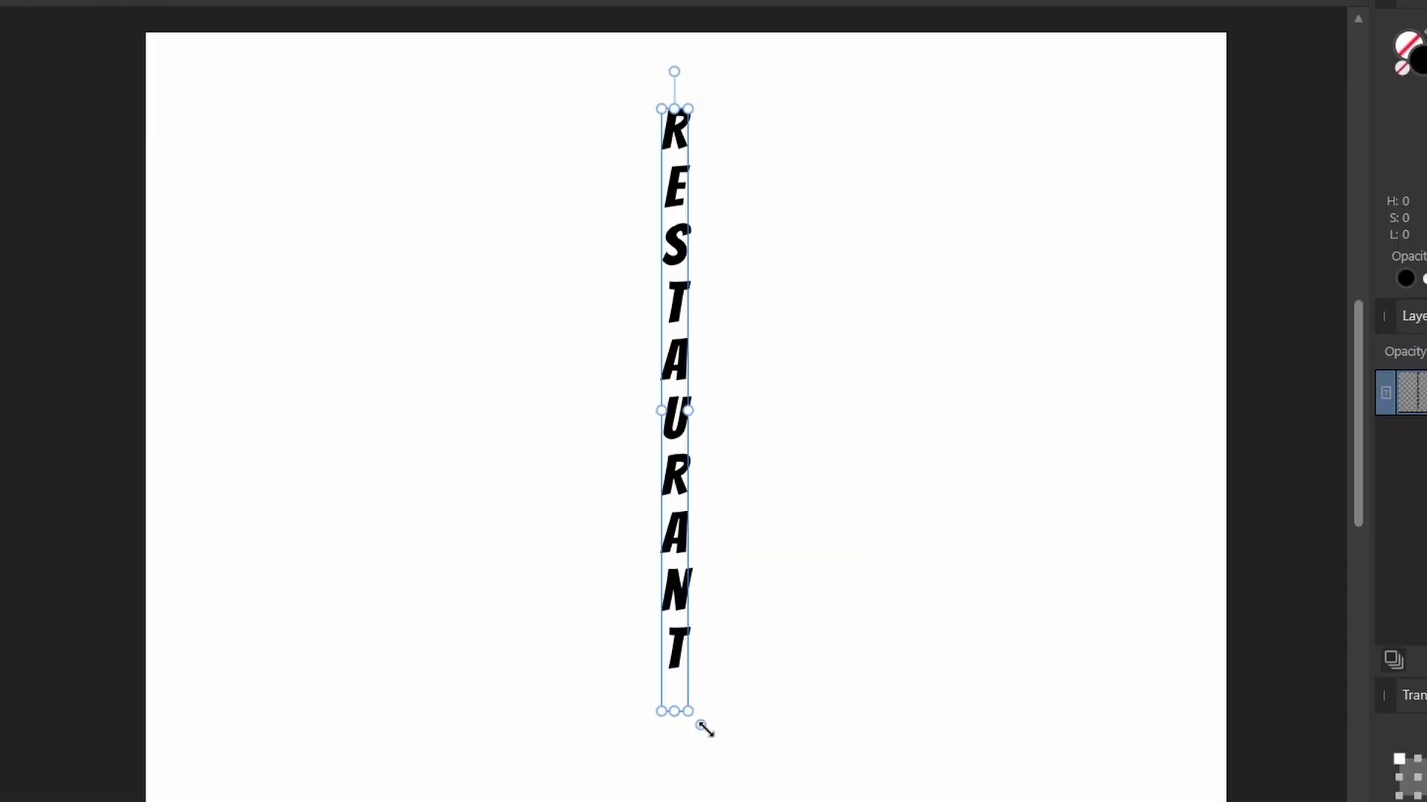
{"action": "left_click_drag", "start_coordinate": [705, 729], "coordinate": [1055, 761]}
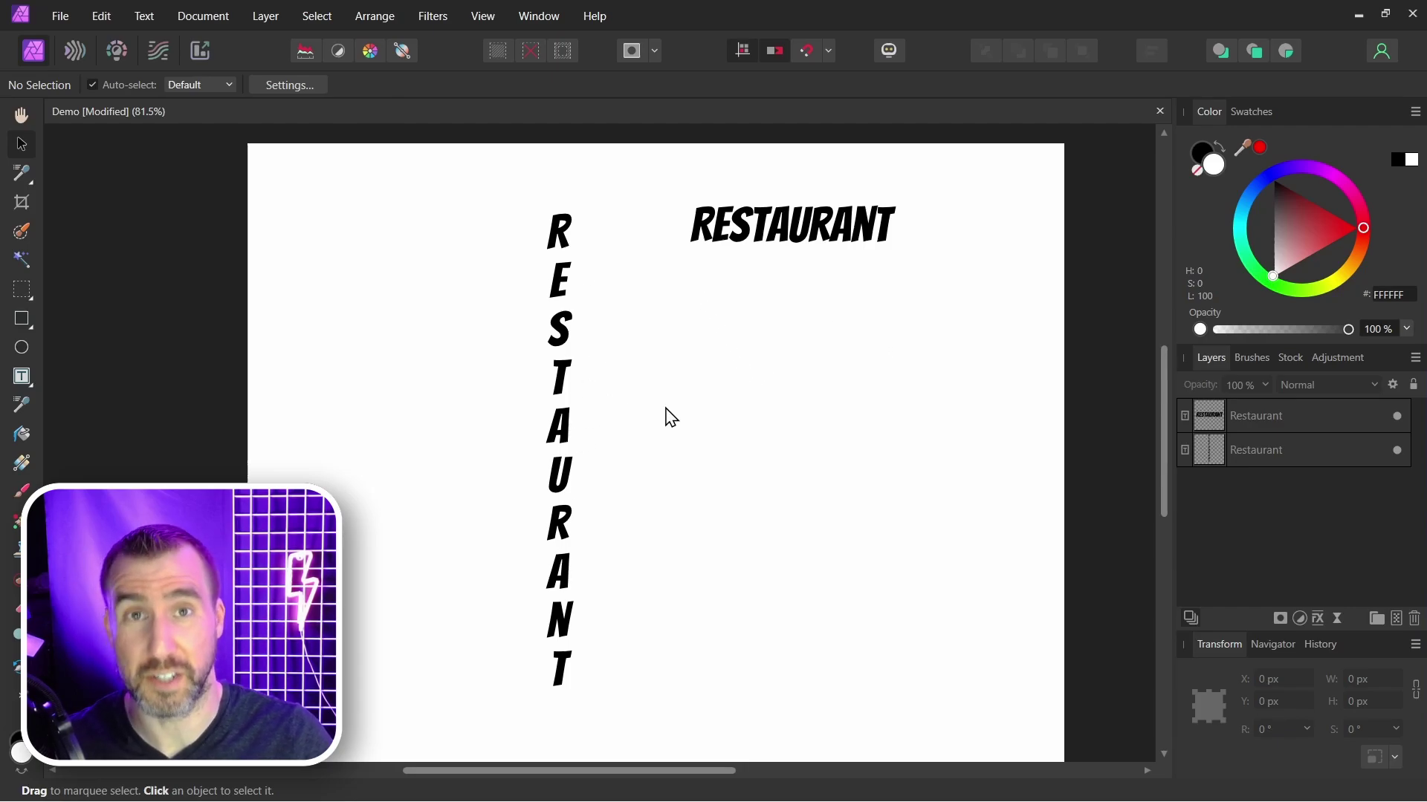
- Open the Character panel, widen the horizontal RESTAURANT's tracking, then select the vertical RESTAURANT
{"action": "left_click", "coordinate": [812, 232]}
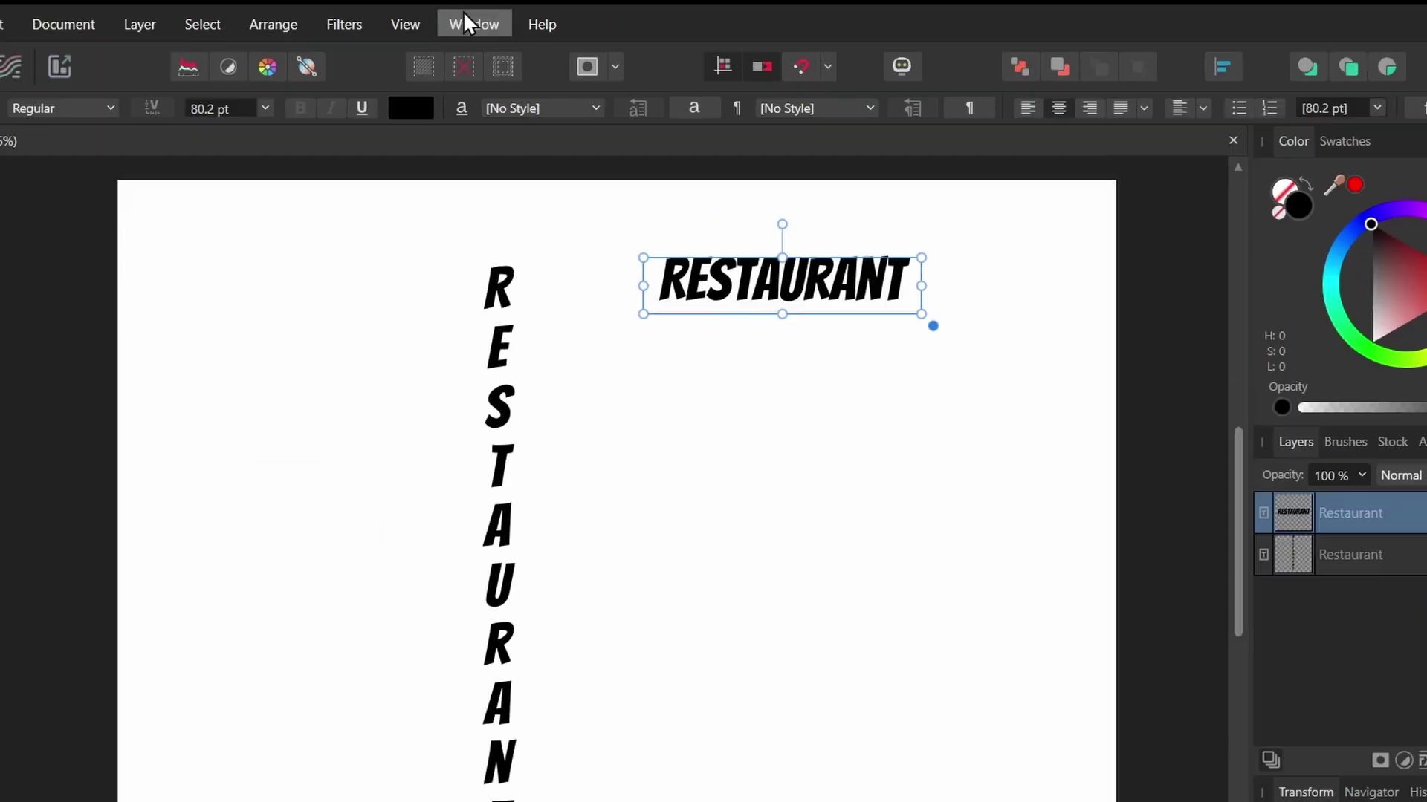
{"action": "left_click", "coordinate": [539, 16]}
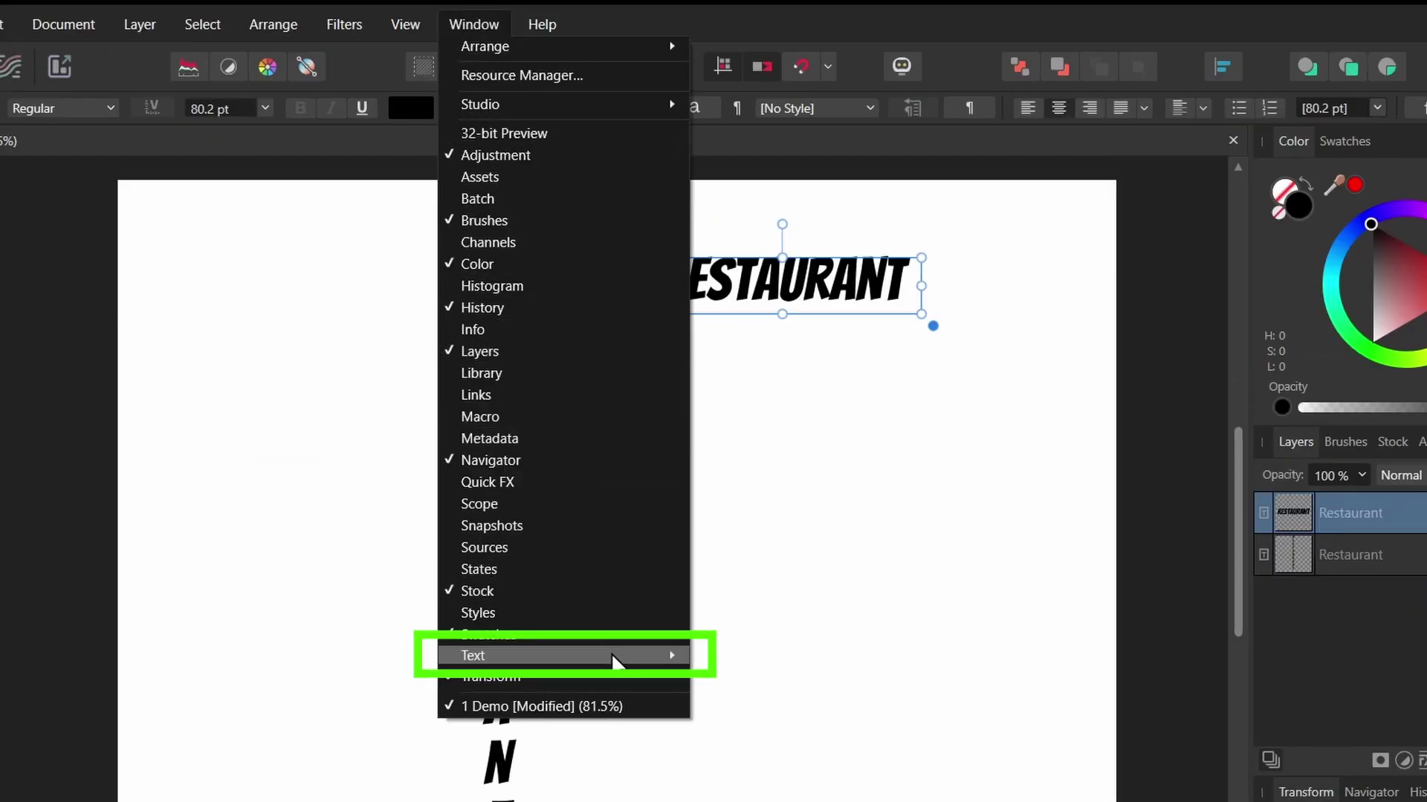
{"action": "mouse_move", "coordinate": [614, 661]}
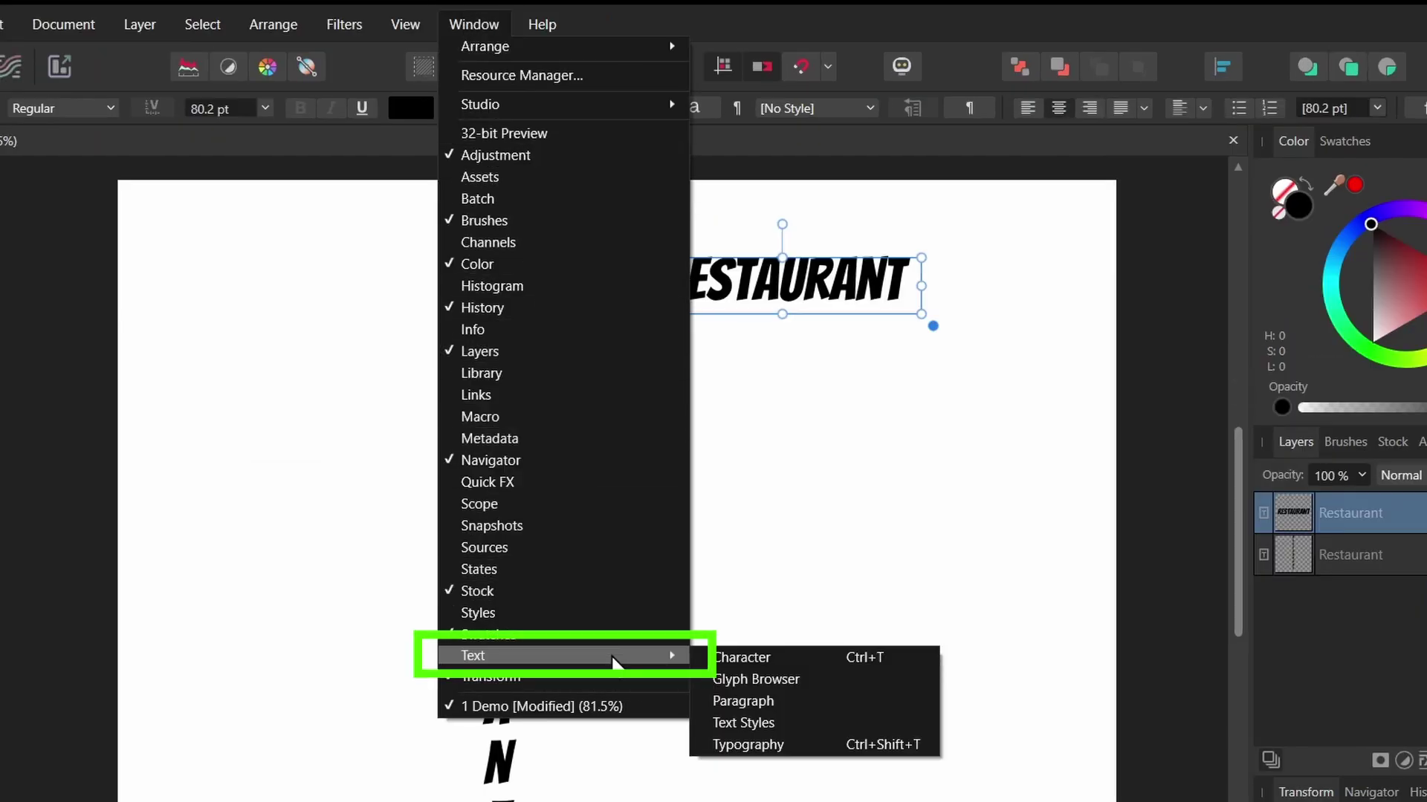
{"action": "left_click", "coordinate": [778, 658]}
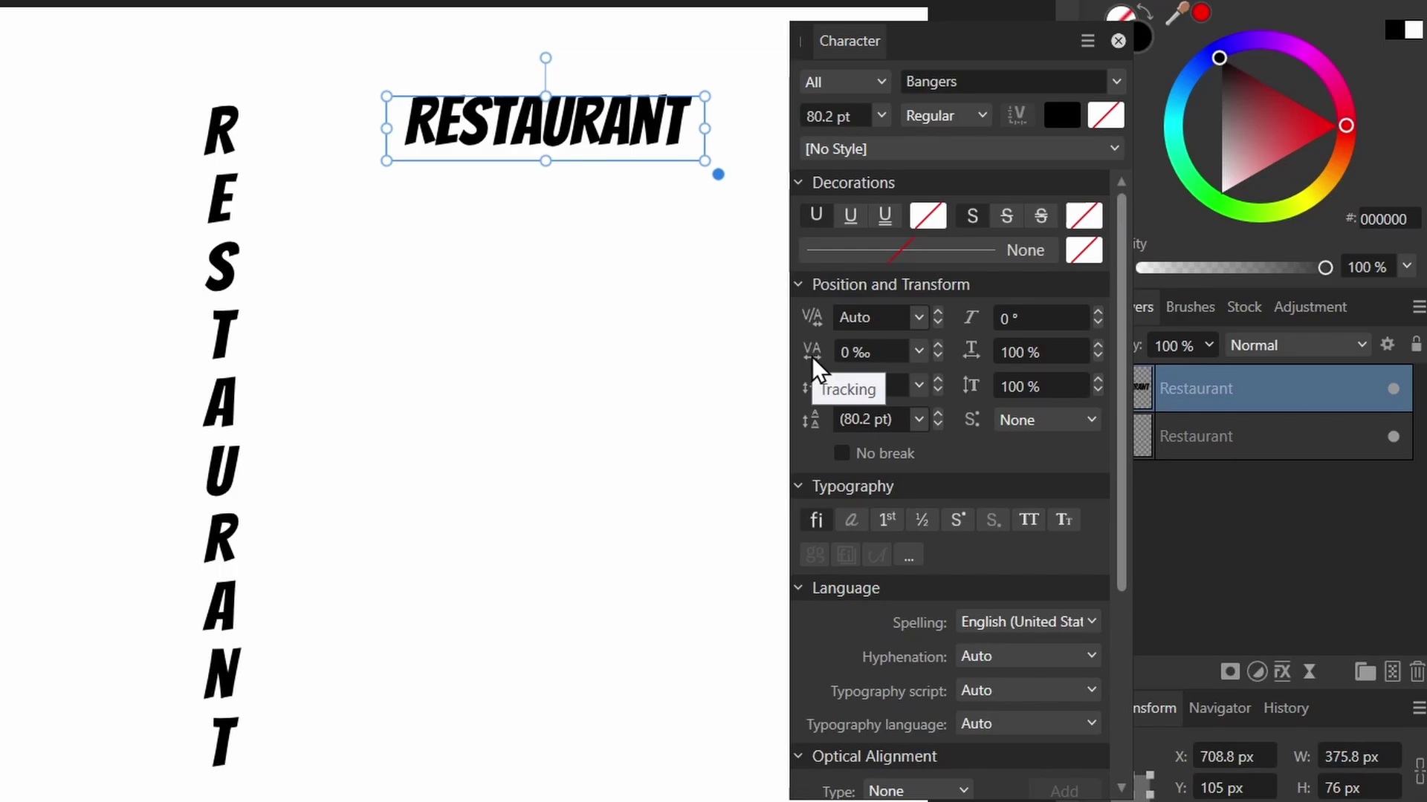
{"action": "left_click_drag", "start_coordinate": [811, 356], "coordinate": [869, 351]}
{"action": "left_click", "coordinate": [313, 153]}
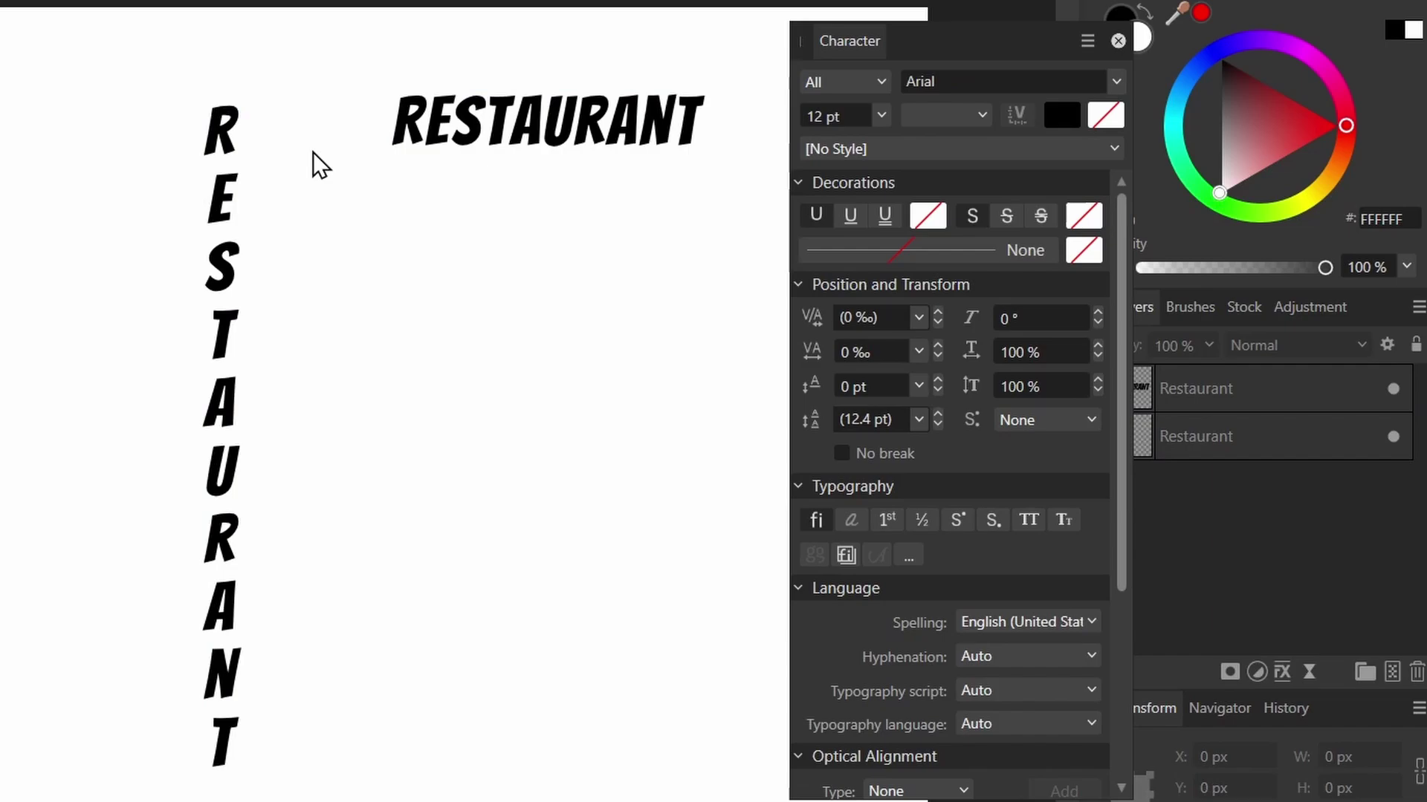
{"action": "left_click", "coordinate": [214, 160]}
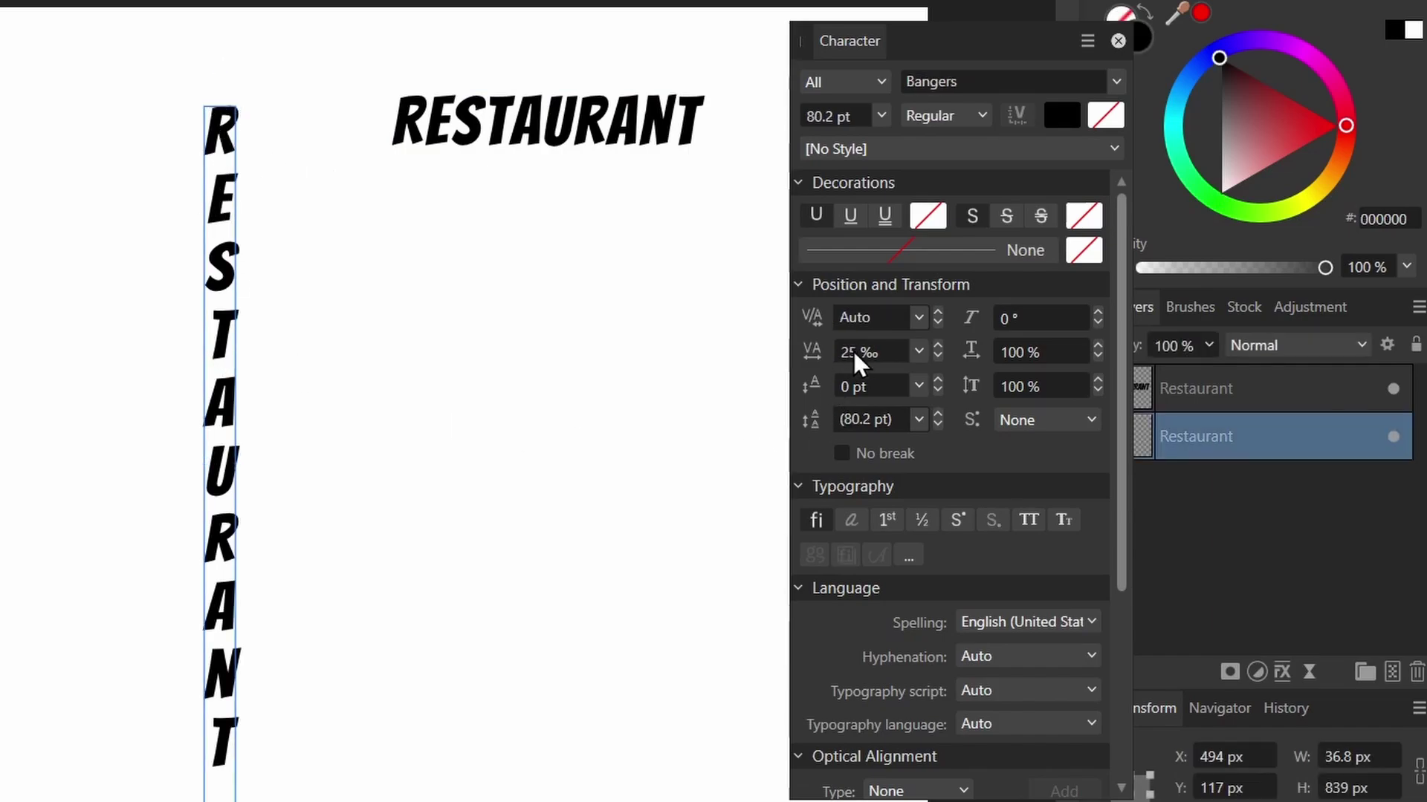
- Give the vertical RESTAURANT 49‰ tracking, about 130% horizontal scale and 120% vertical scale
{"action": "left_click_drag", "start_coordinate": [853, 349], "coordinate": [912, 352]}
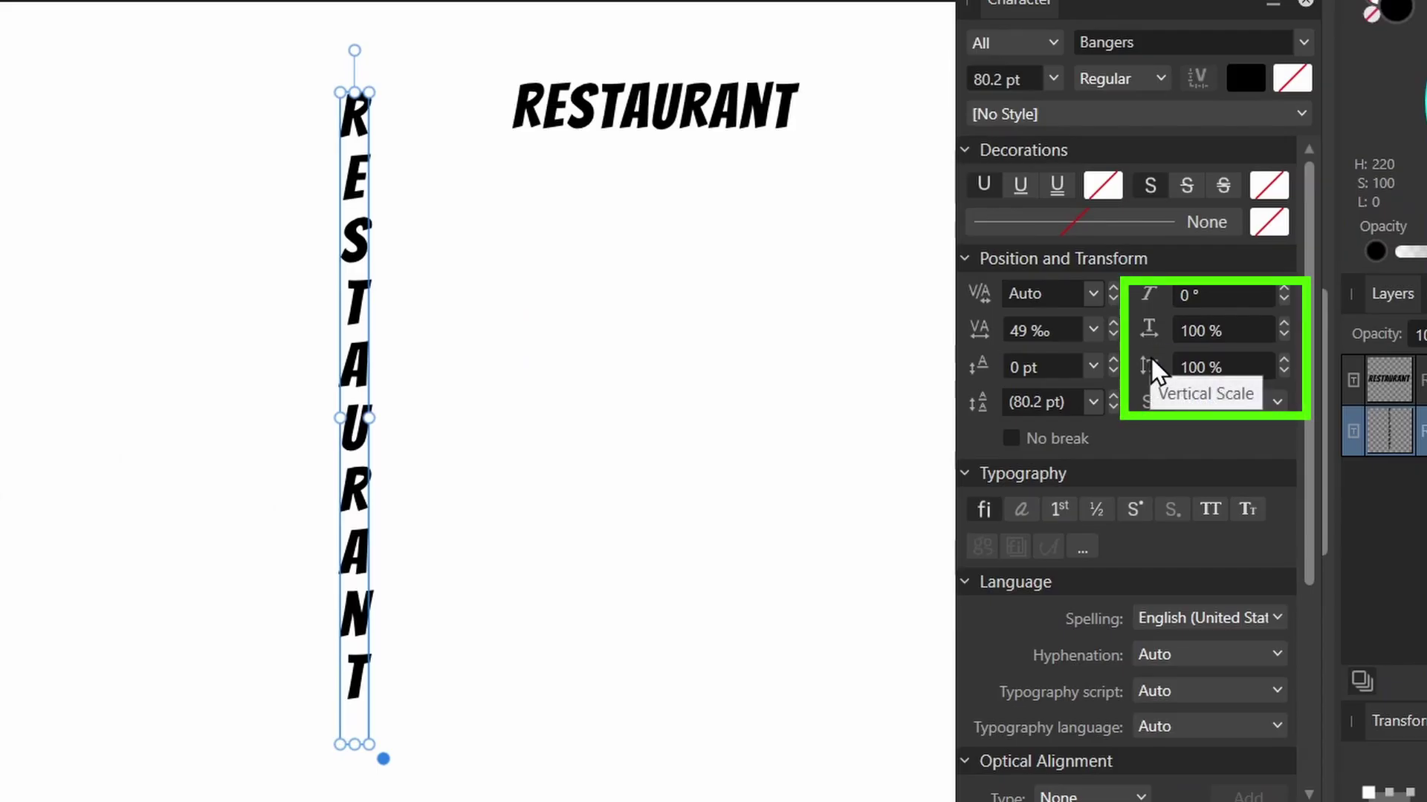
{"action": "left_click_drag", "start_coordinate": [1153, 328], "coordinate": [1188, 336]}
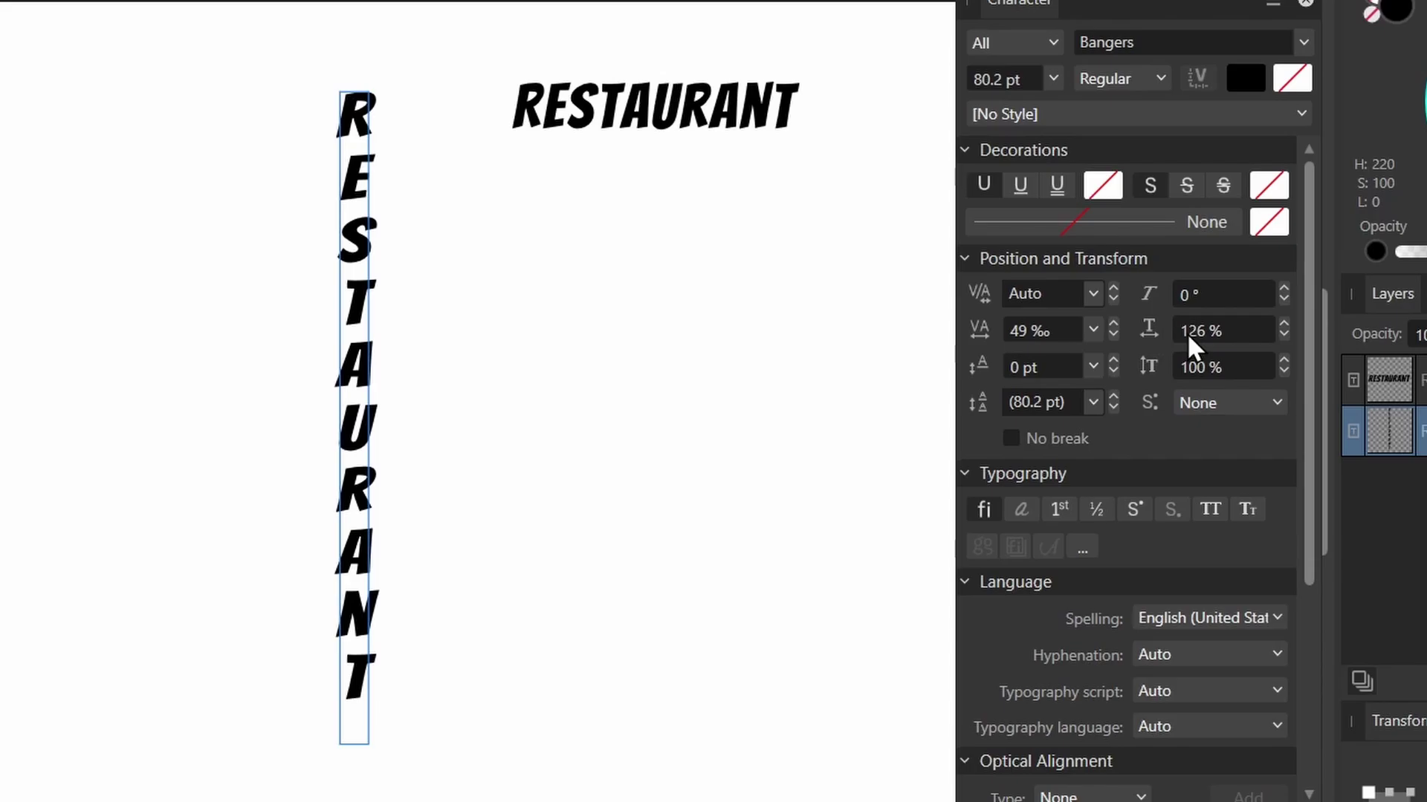
{"action": "left_click", "coordinate": [1209, 366]}
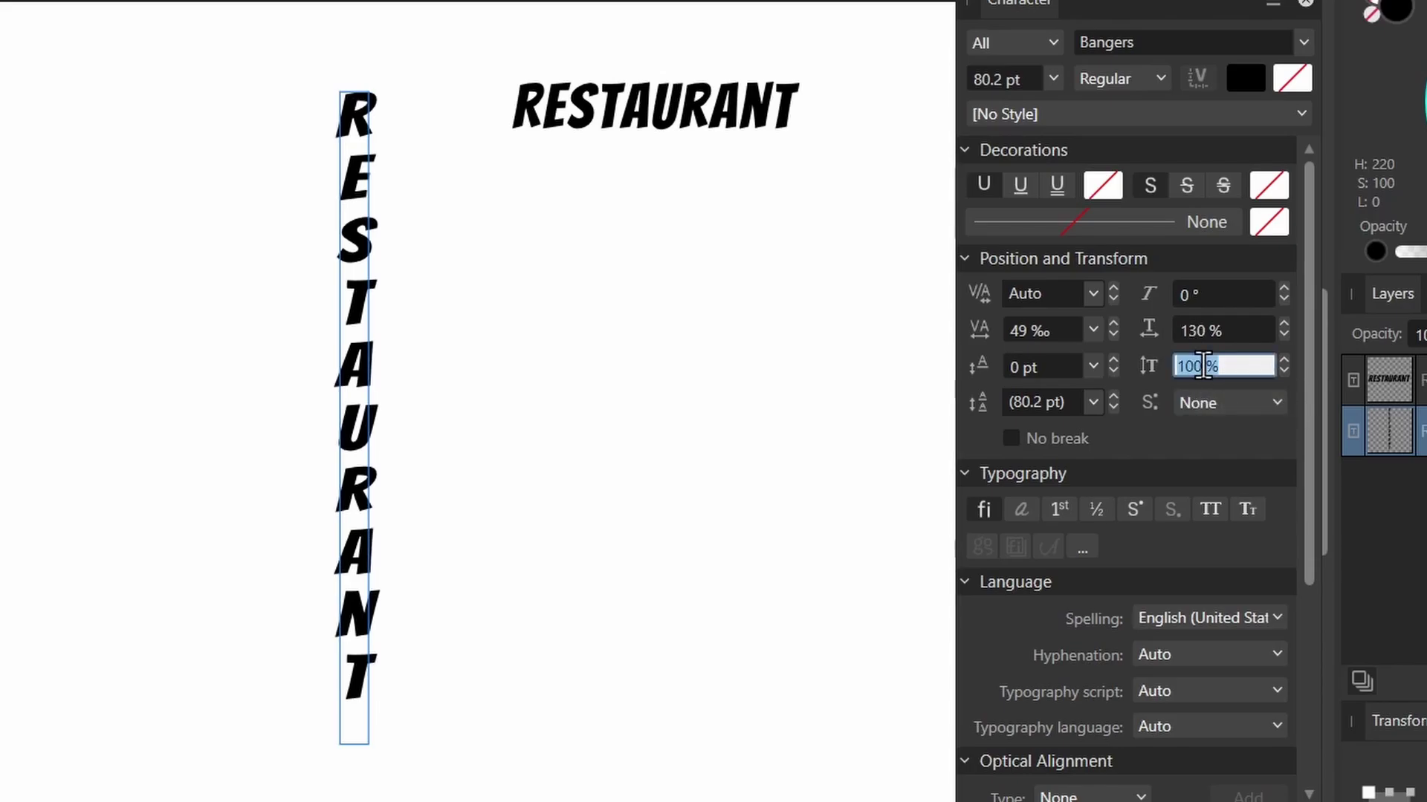
{"action": "type", "text": "120"}
{"action": "key", "text": "Return"}
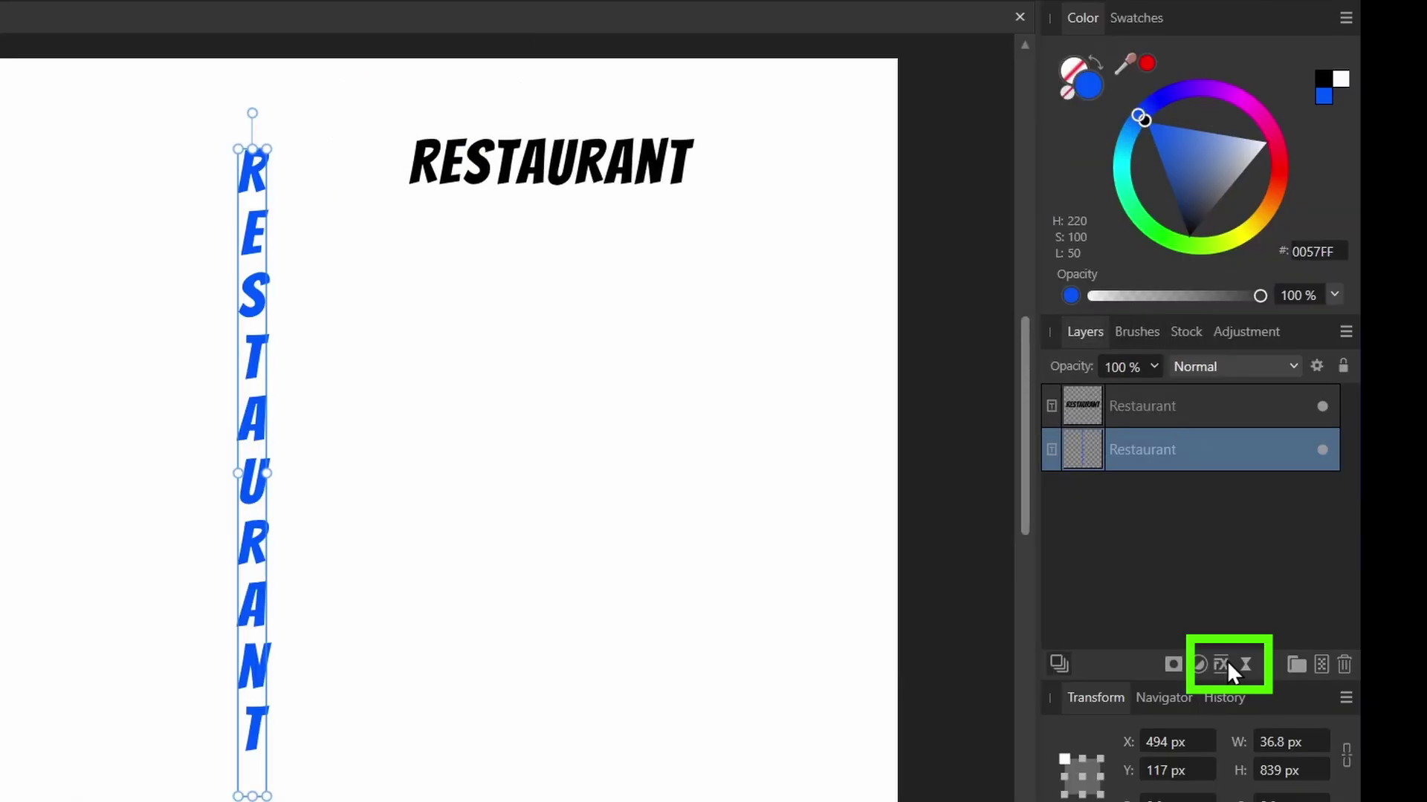
- Add a thicker Outline layer effect to the vertical RESTAURANT
{"action": "left_click", "coordinate": [1221, 663]}
{"action": "left_click", "coordinate": [532, 100]}
{"action": "left_click", "coordinate": [619, 109]}
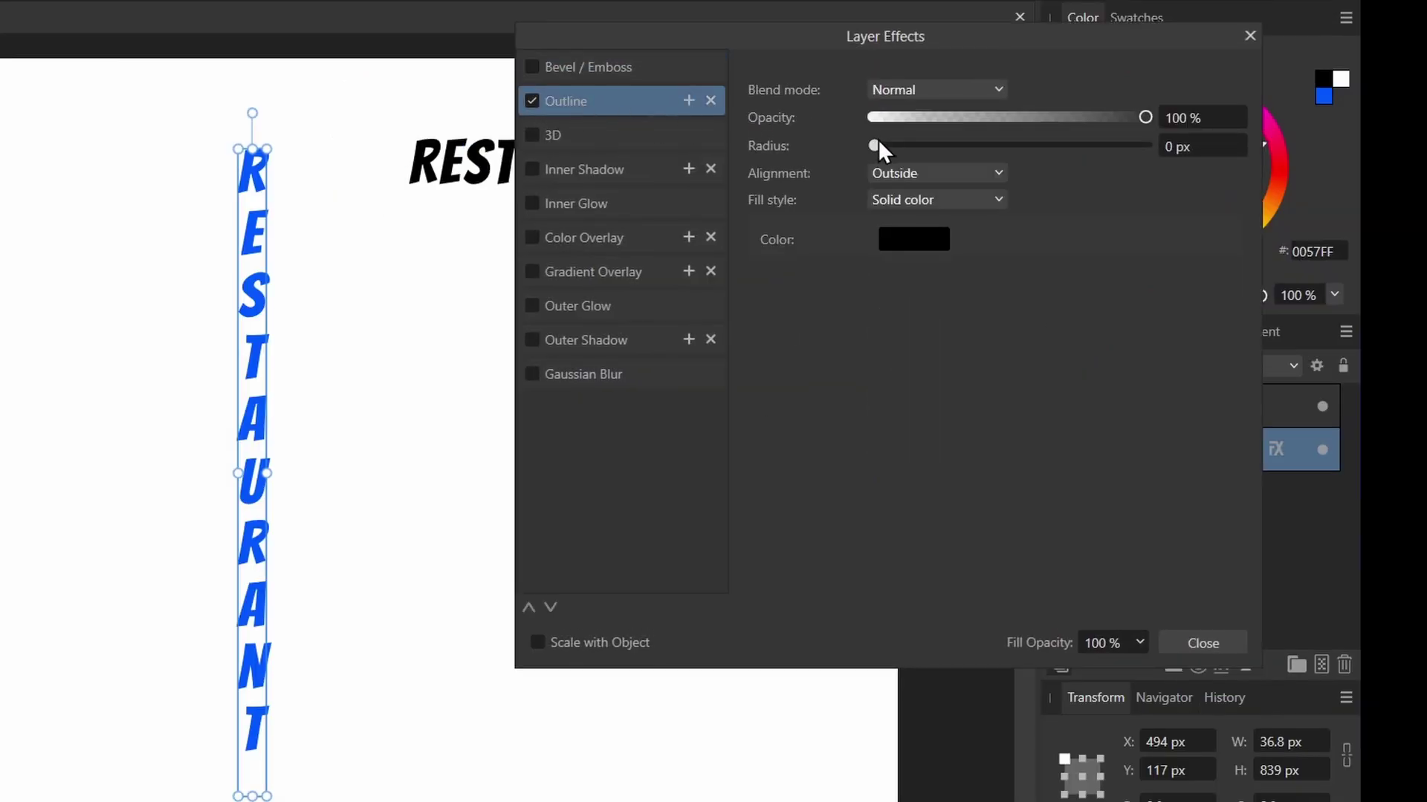
{"action": "left_click_drag", "start_coordinate": [873, 146], "coordinate": [959, 158]}
- Enable Outer Shadow with 17.1 px radius, 18 px offset and 26% intensity
{"action": "left_click", "coordinate": [531, 341]}
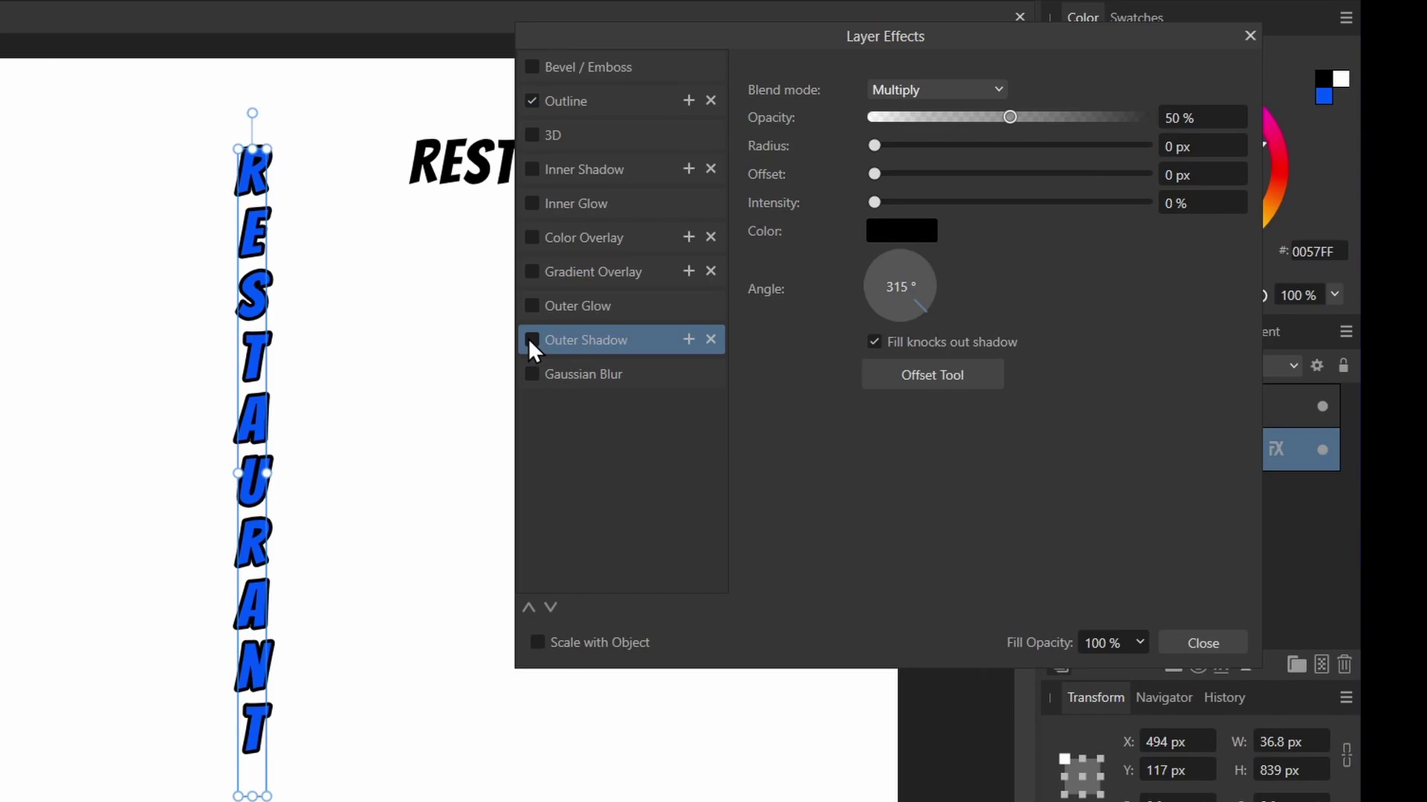
{"action": "left_click_drag", "start_coordinate": [874, 145], "coordinate": [899, 147]}
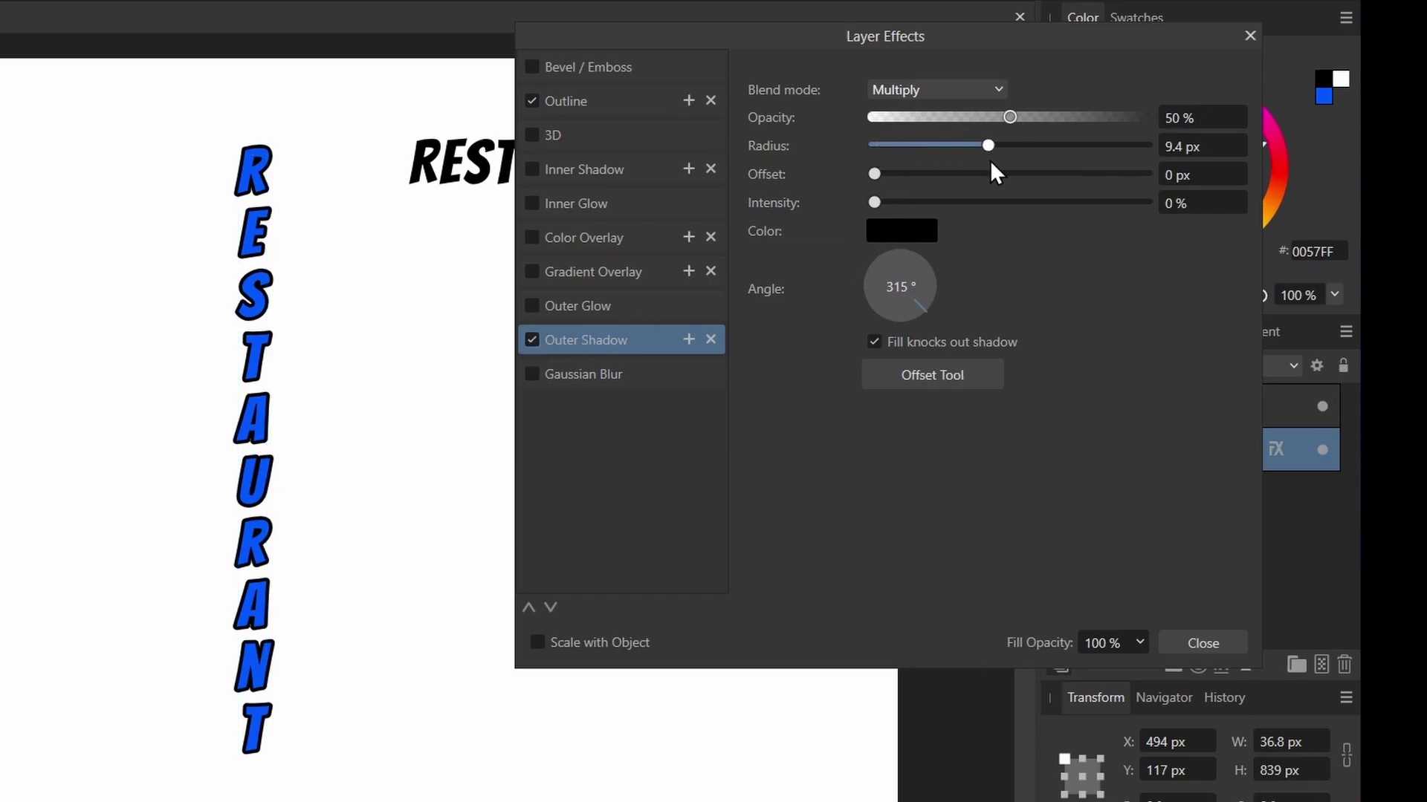
{"action": "left_click_drag", "start_coordinate": [996, 173], "coordinate": [1020, 172]}
{"action": "left_click_drag", "start_coordinate": [873, 174], "coordinate": [1015, 173]}
{"action": "left_click_drag", "start_coordinate": [874, 202], "coordinate": [958, 199]}
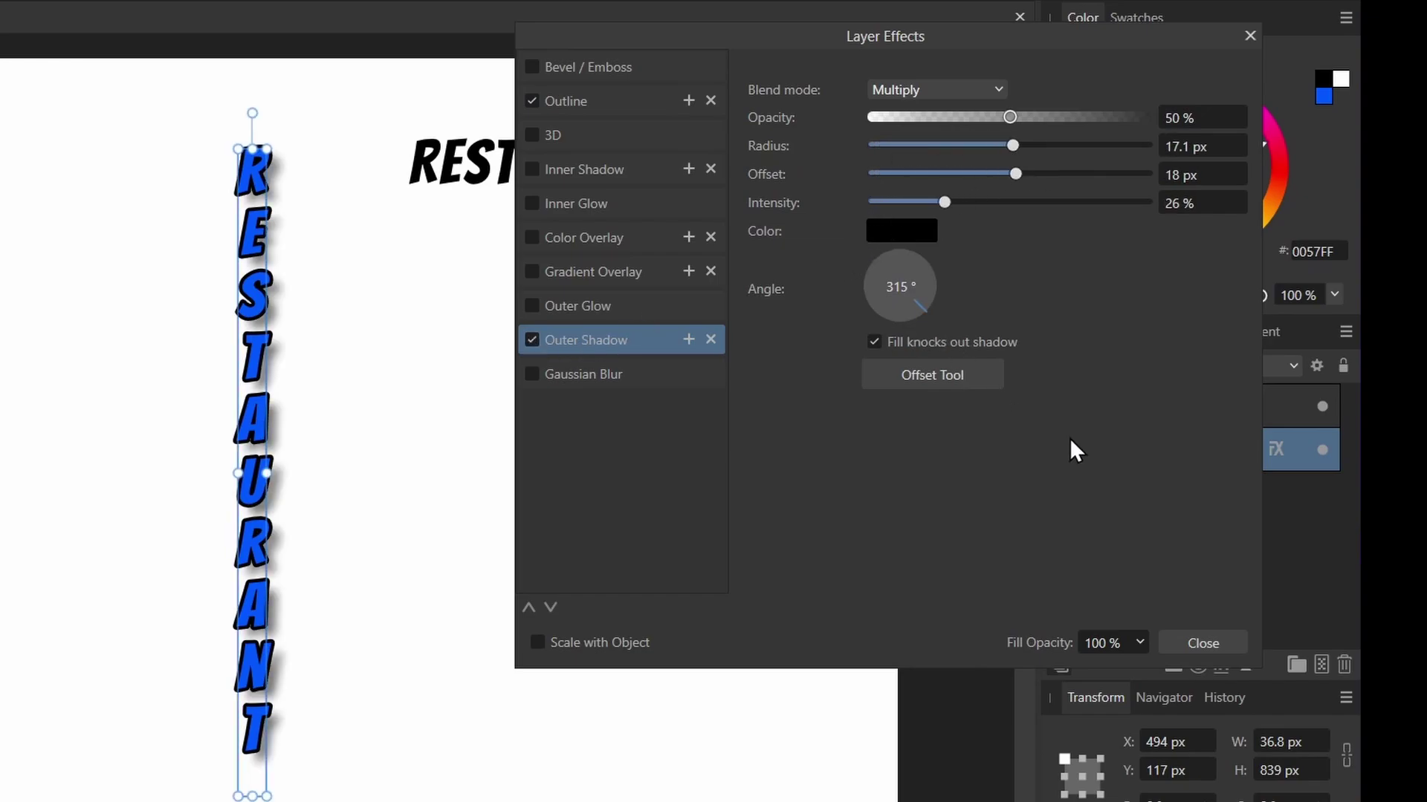